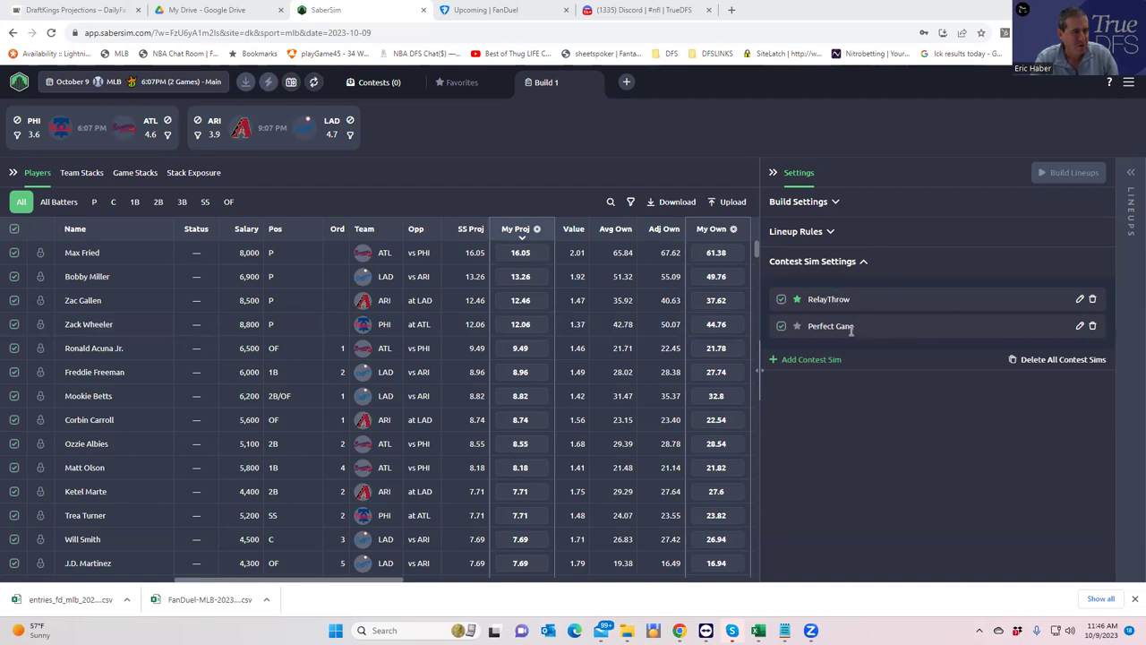
Correct the contest sim name 'Perfect Gane' to 'Perfect Game' and save its settings
left_click(1080, 325)
left_click(819, 294)
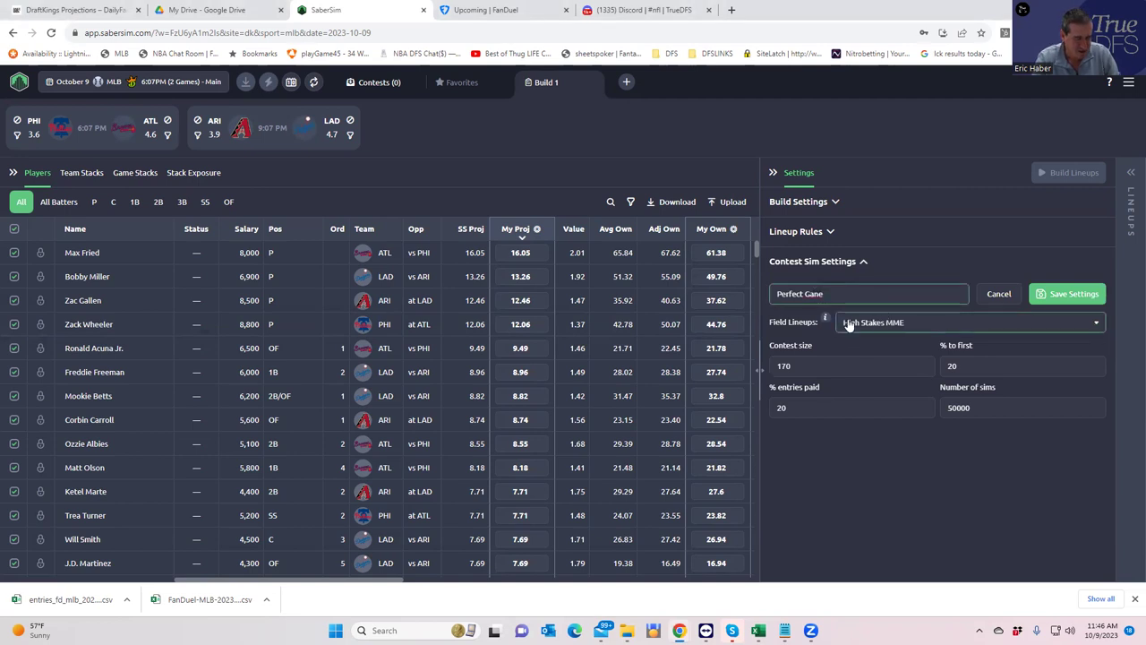
key("BackSpace")
type("m")
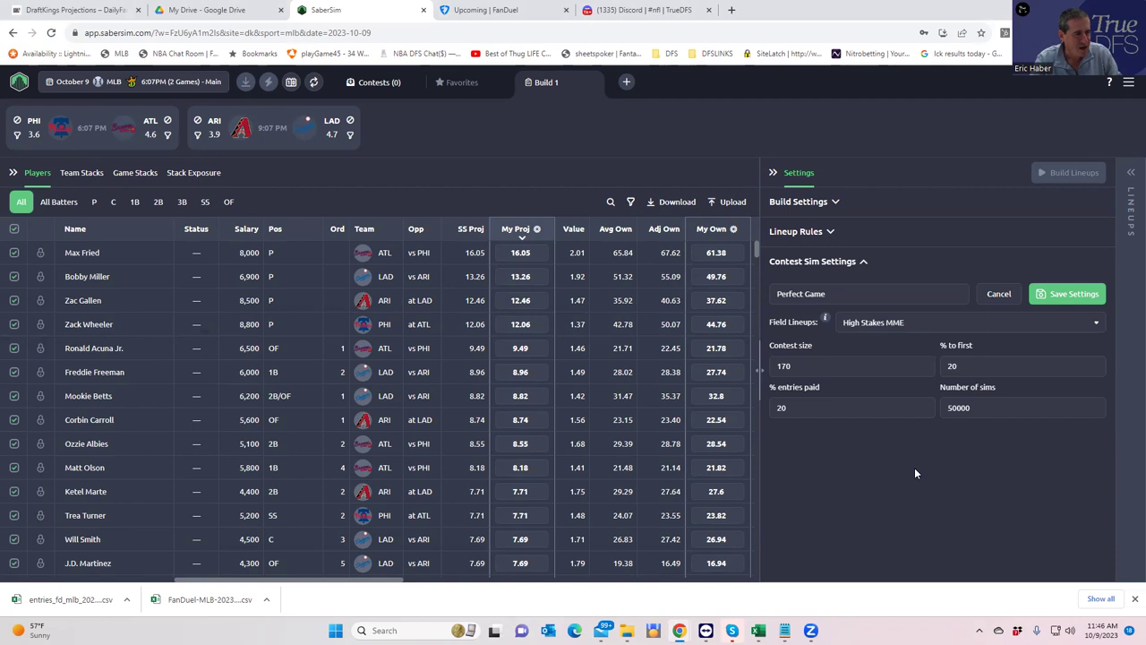
left_click(844, 362)
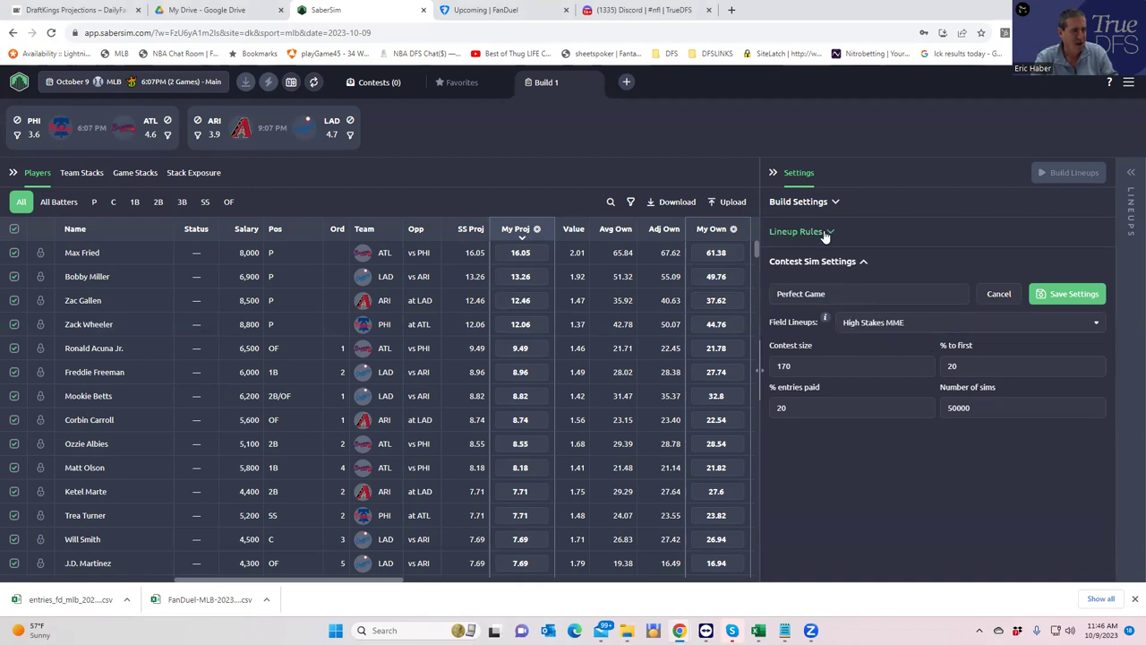
left_click(1053, 299)
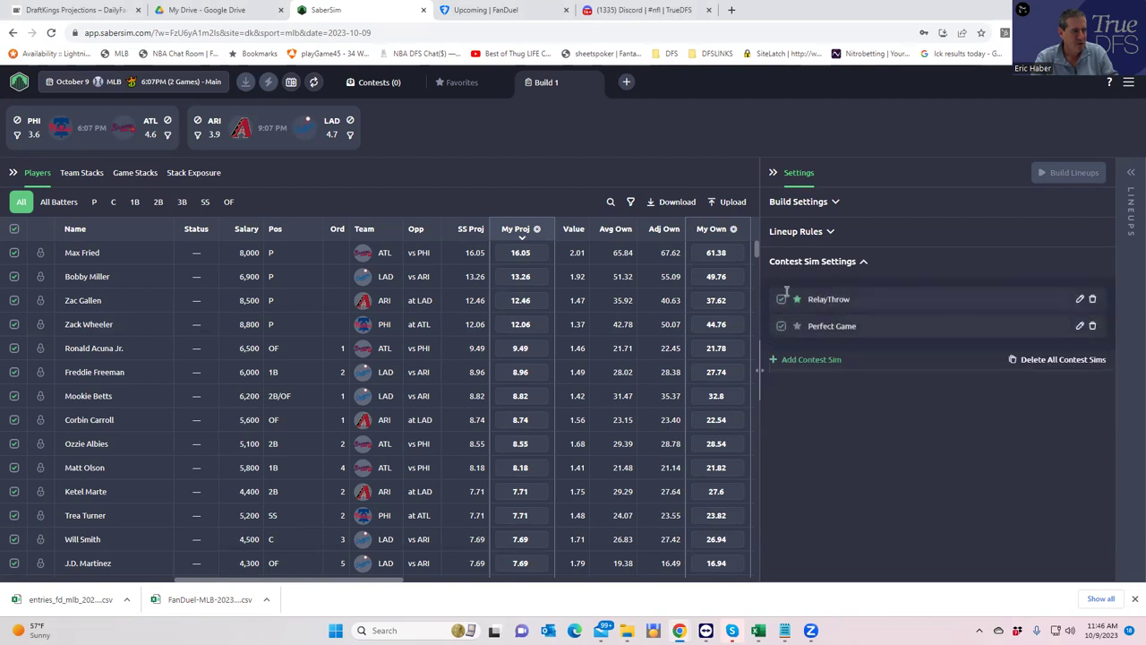
Open RelayThrow's contest sim settings to check the 7843 contest size and 25% to first
left_click(1081, 299)
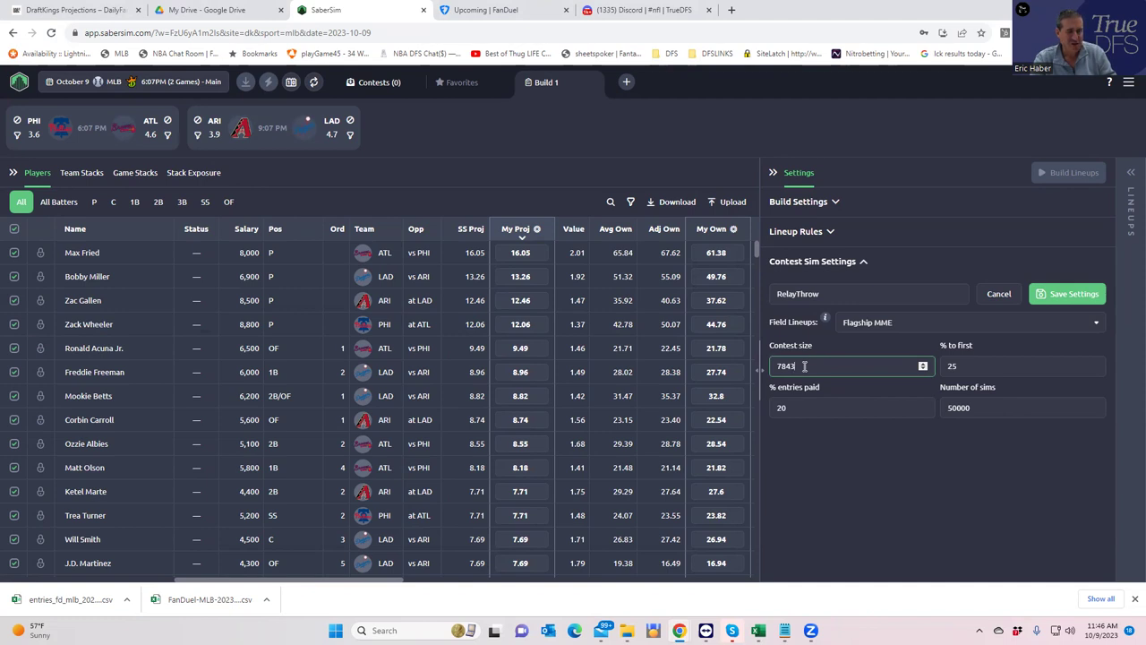
left_click(805, 365)
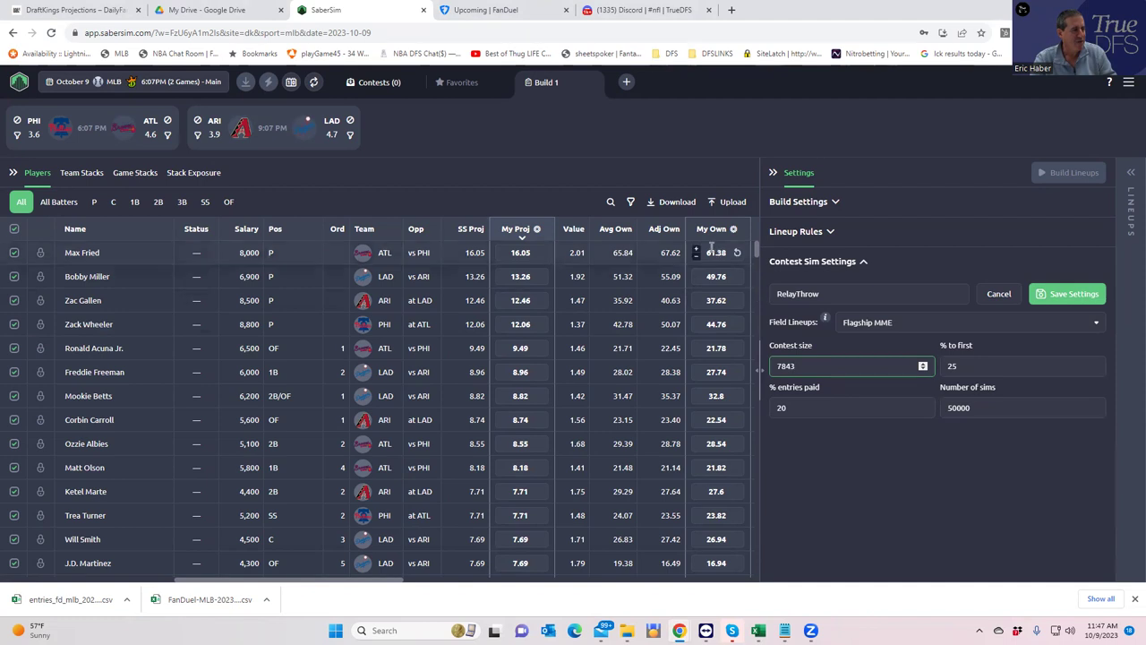
Upload the MLBDK_Sim custom projections file from Dropbox > DFSSheets > KrugMLB
left_click(717, 205)
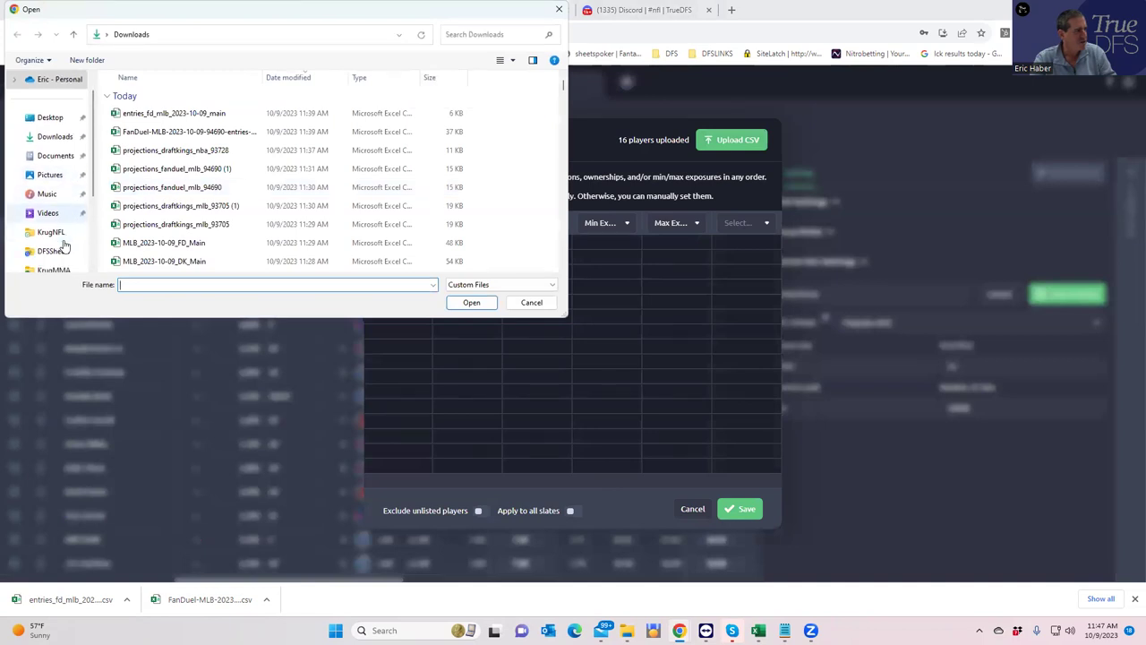
scroll(60, 242, "down", 1)
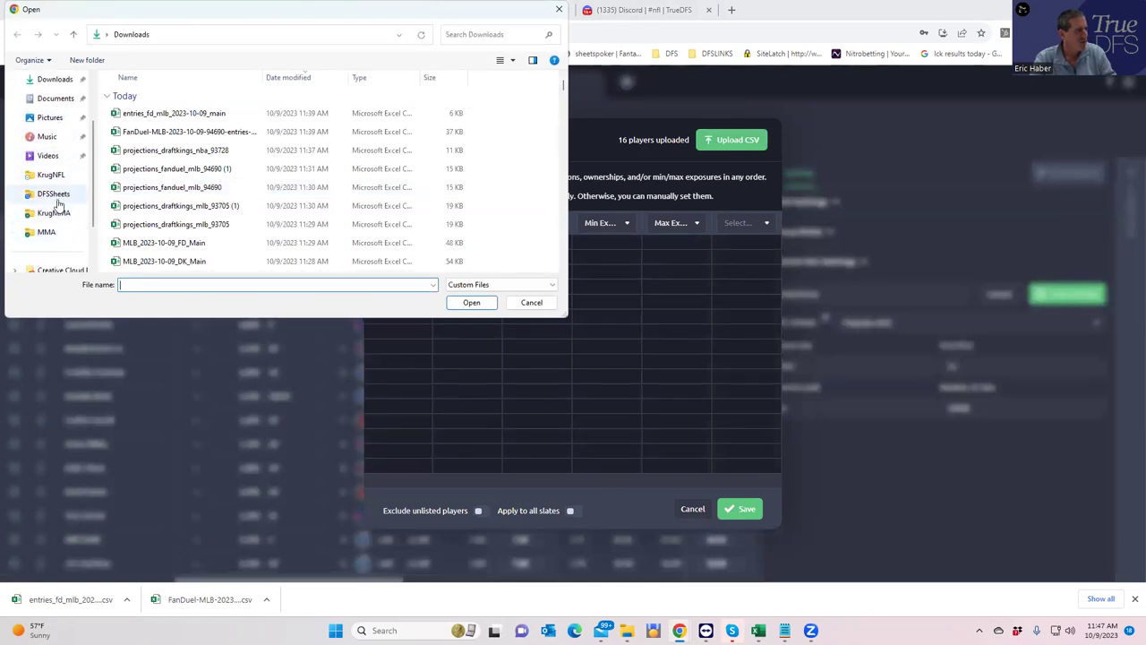
scroll(59, 206, "down", 1)
scroll(63, 208, "up", 1)
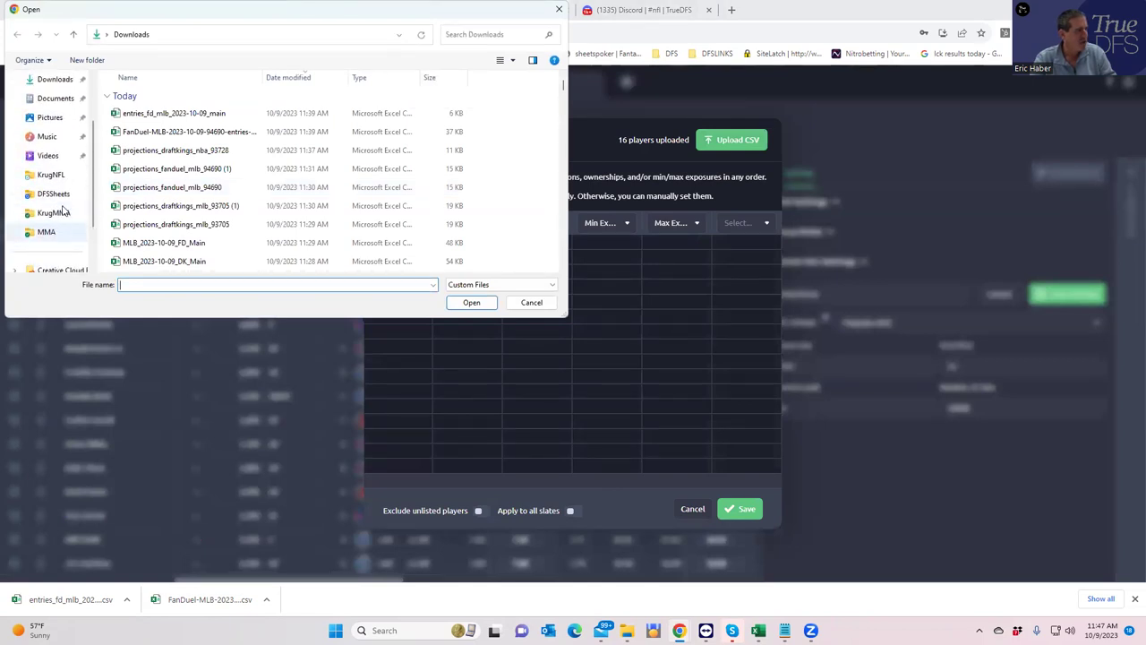
scroll(63, 207, "up", 1)
left_click(57, 251)
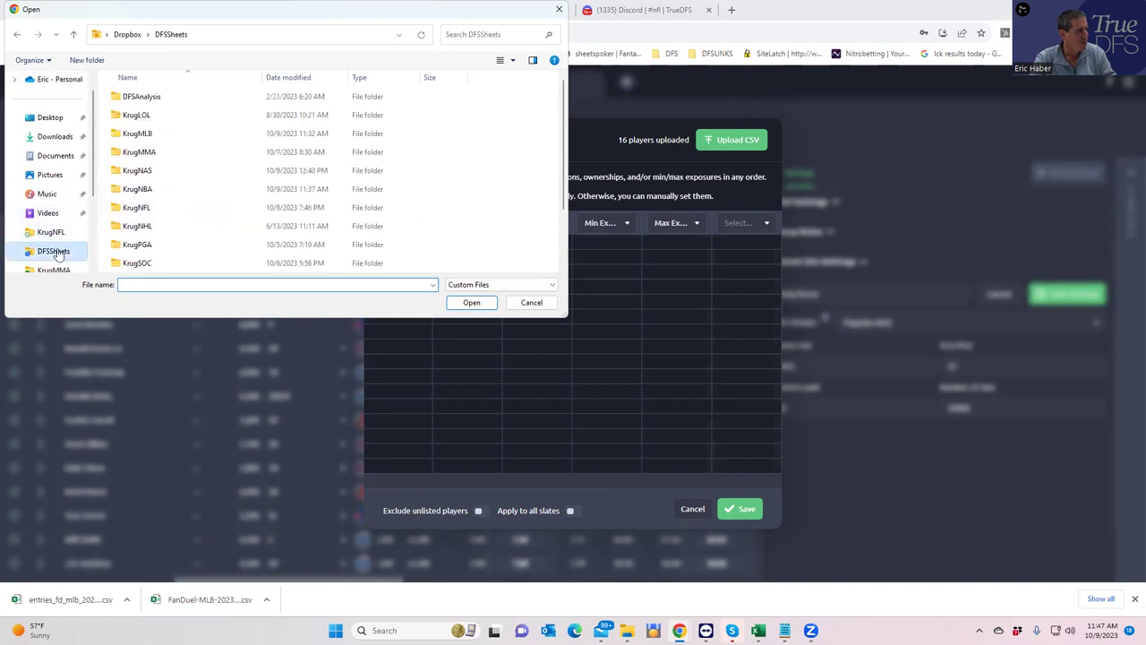
double_click(147, 134)
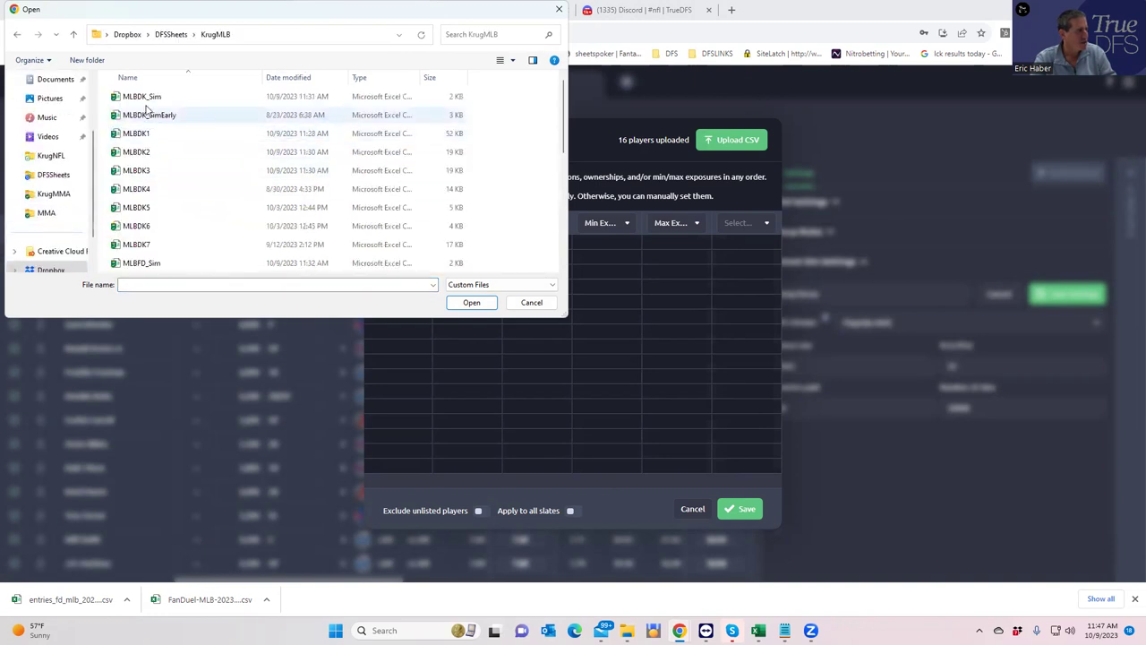
left_click(145, 100)
left_click(475, 305)
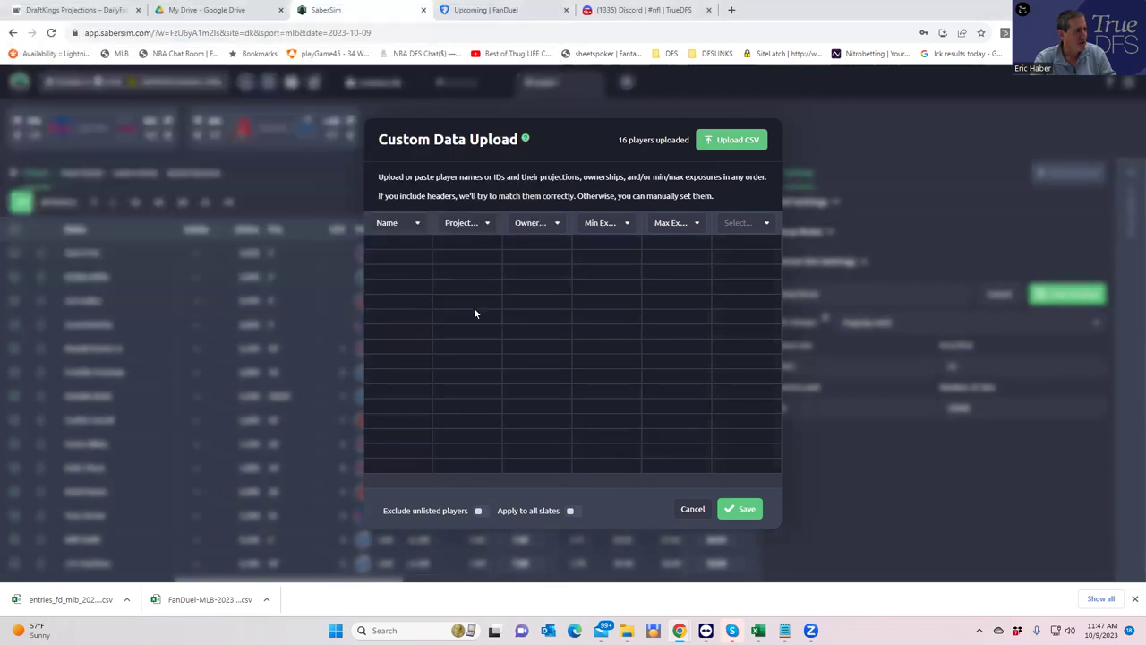
Exclude unlisted players and apply the projections without saving a named source
left_click(481, 514)
left_click(739, 507)
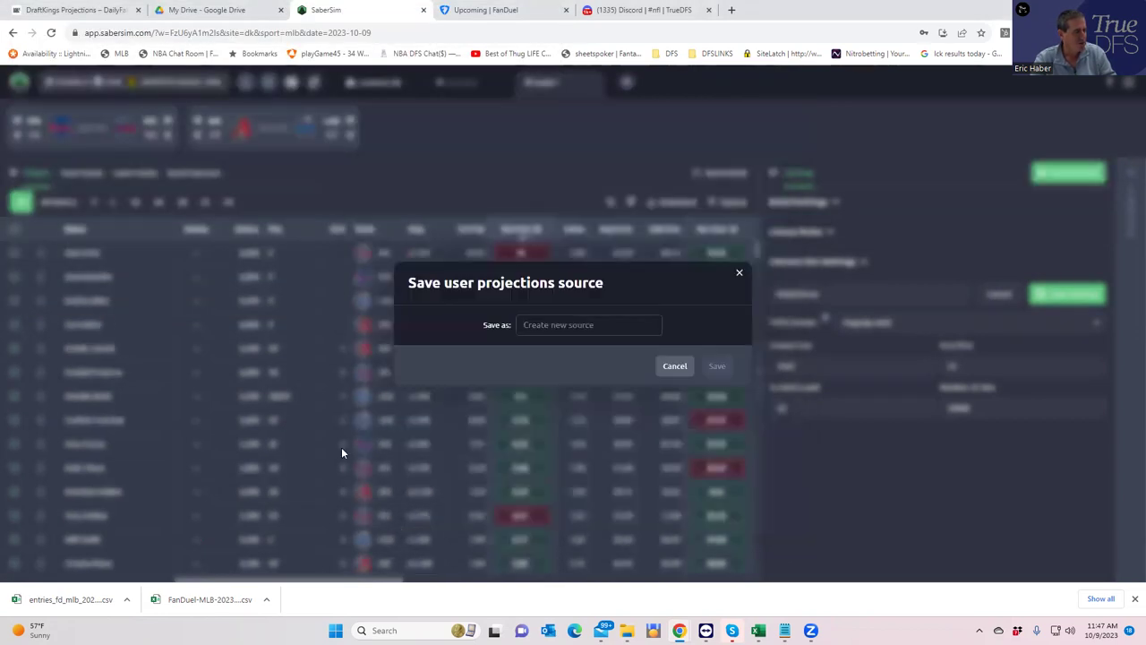
left_click(675, 367)
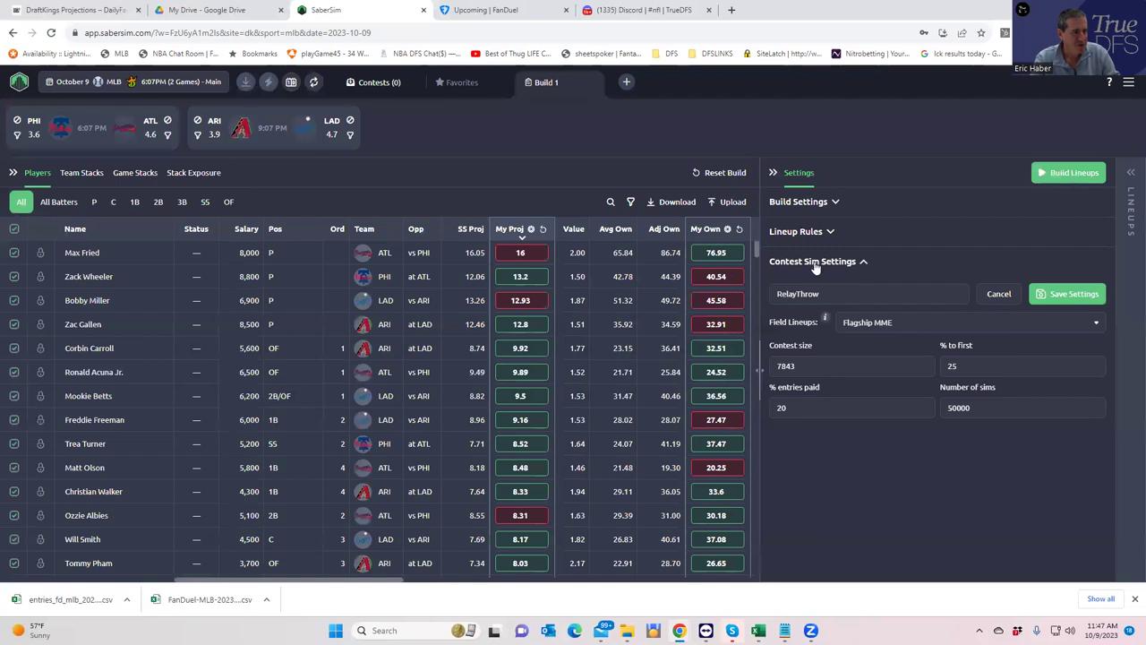
Expand Build Settings showing 30 GPP lineups, 5000 pool, correlation 6 and sim diversity 9
left_click(826, 204)
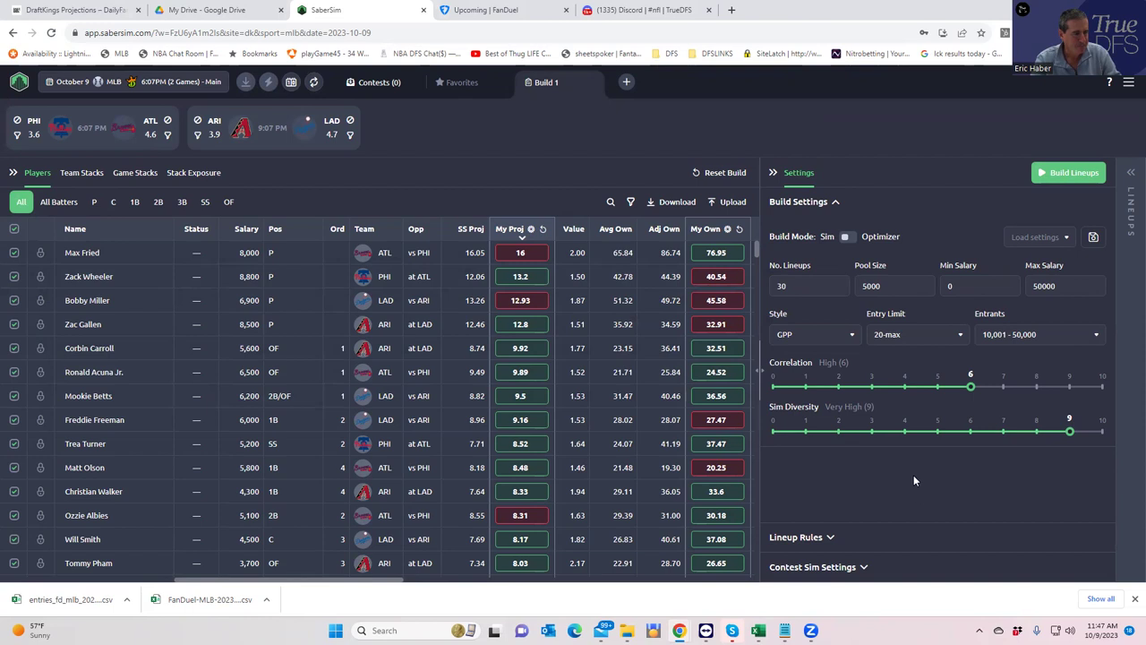
Start the 30-lineup build and bring the settings panel back while it generates
left_click(1054, 176)
left_click(877, 175)
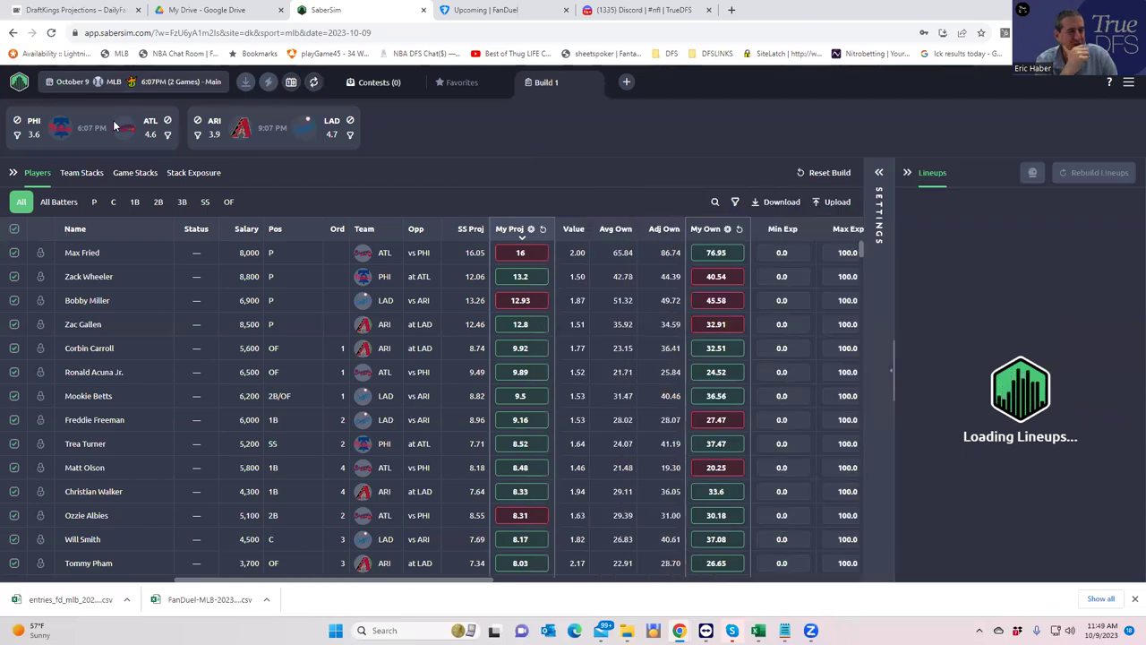
Review the lineup sort metrics and widen the player table beside the finished lineups
left_click(882, 177)
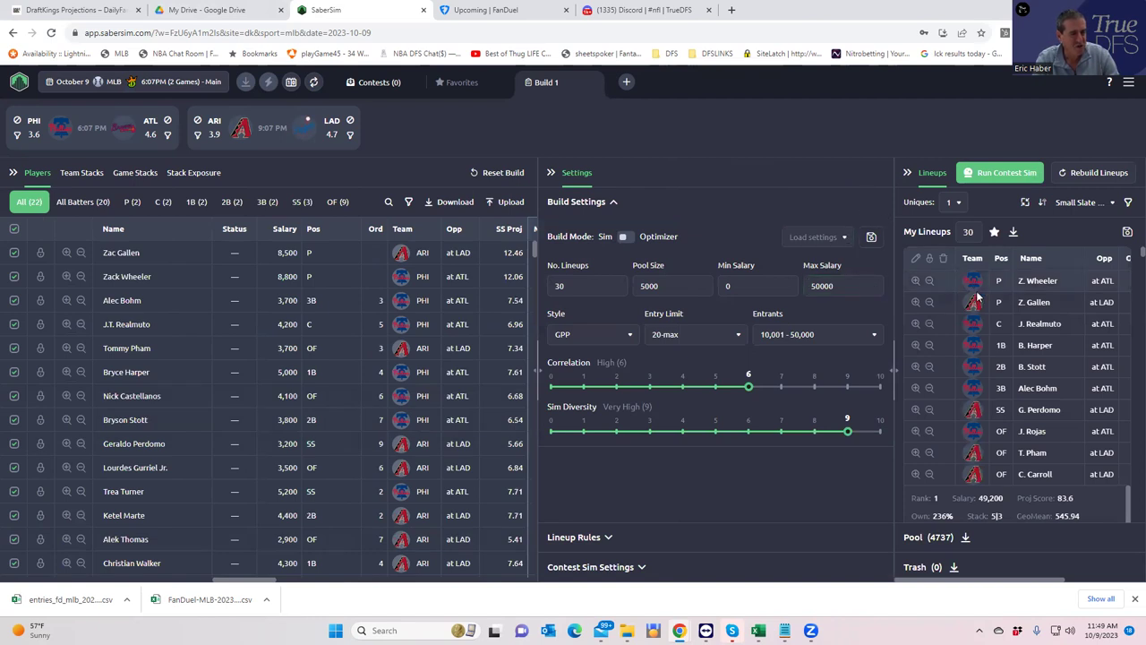
left_click(1085, 203)
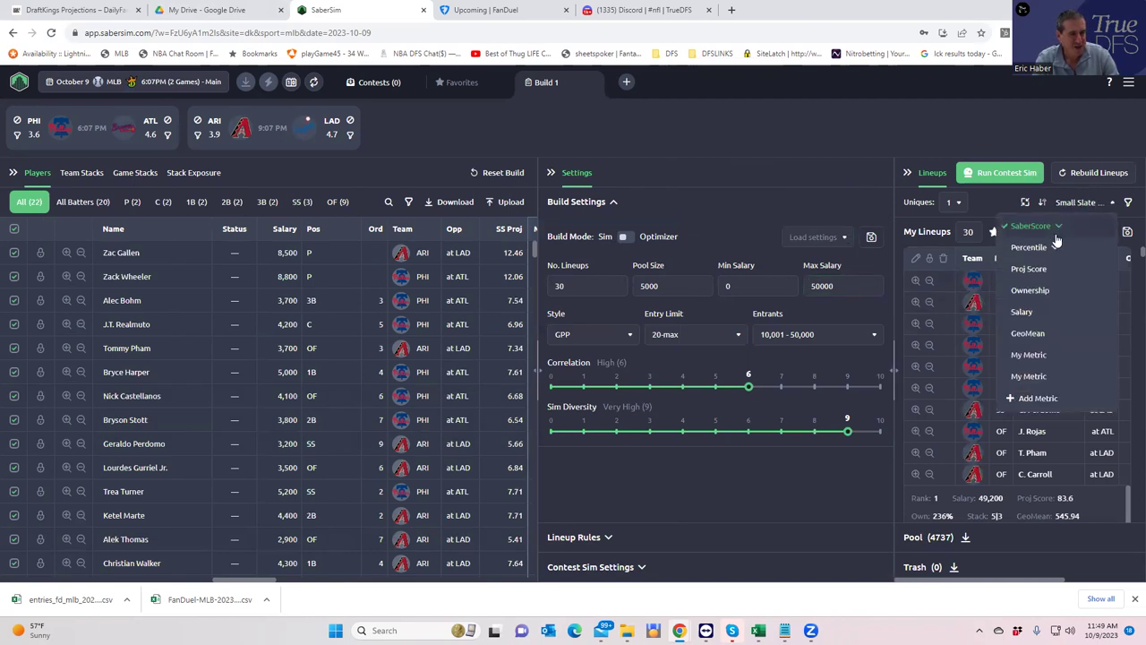
left_click(795, 191)
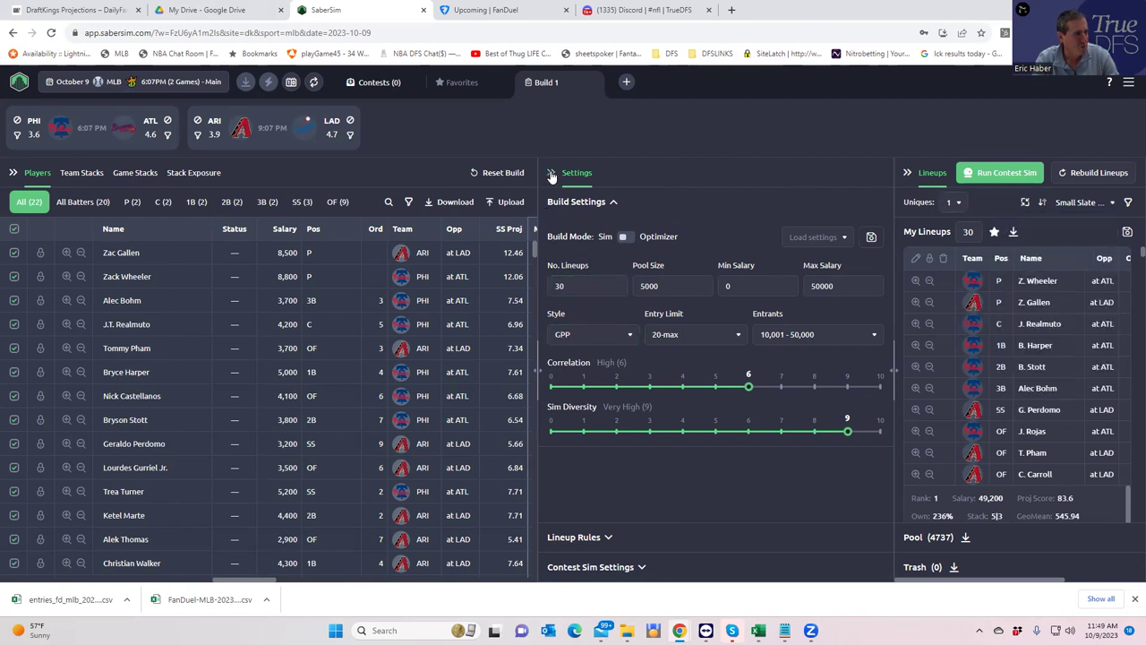
left_click_drag(538, 249, 756, 261)
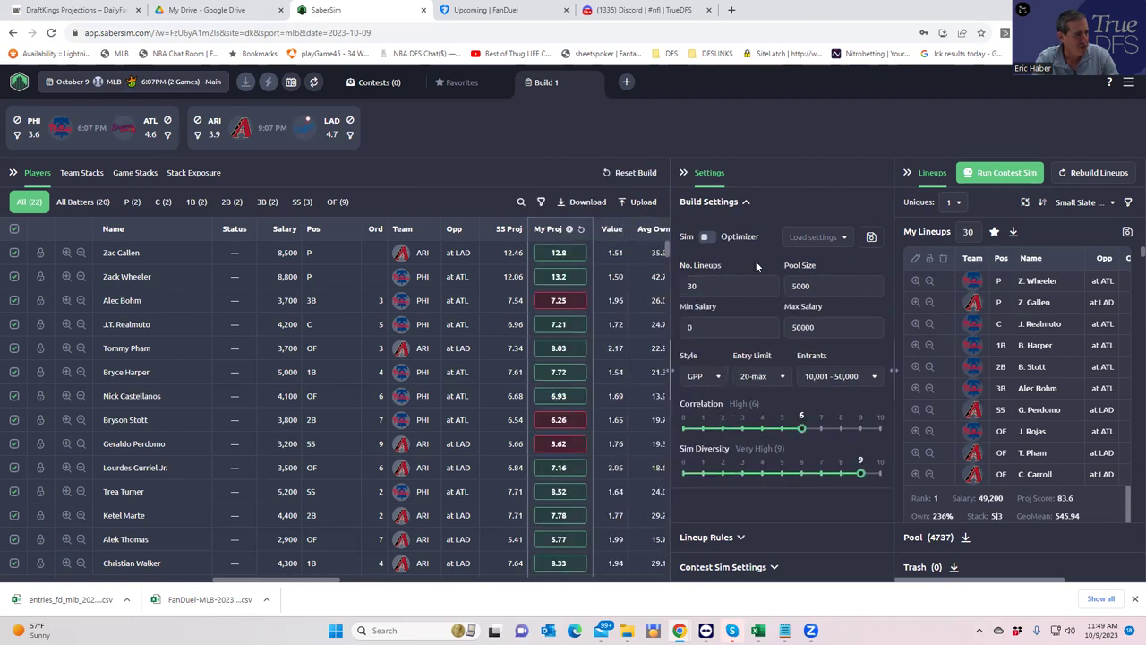
Show Team Stacks exposure, with PHI and ARI stacked in all 30 lineups
left_click(181, 175)
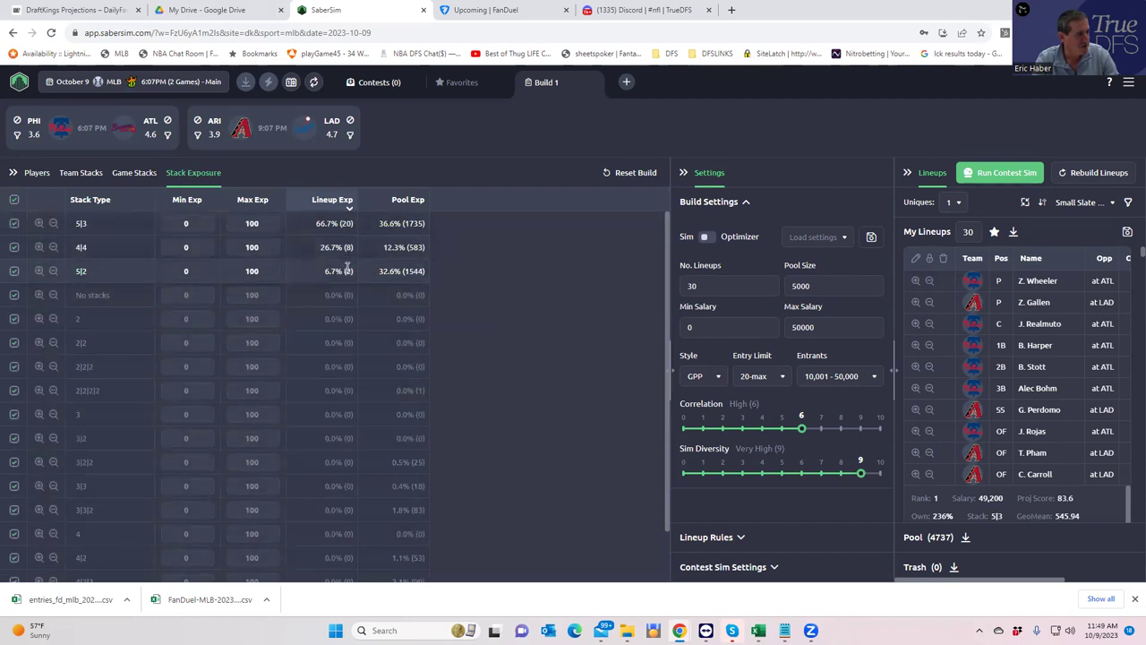
left_click(83, 175)
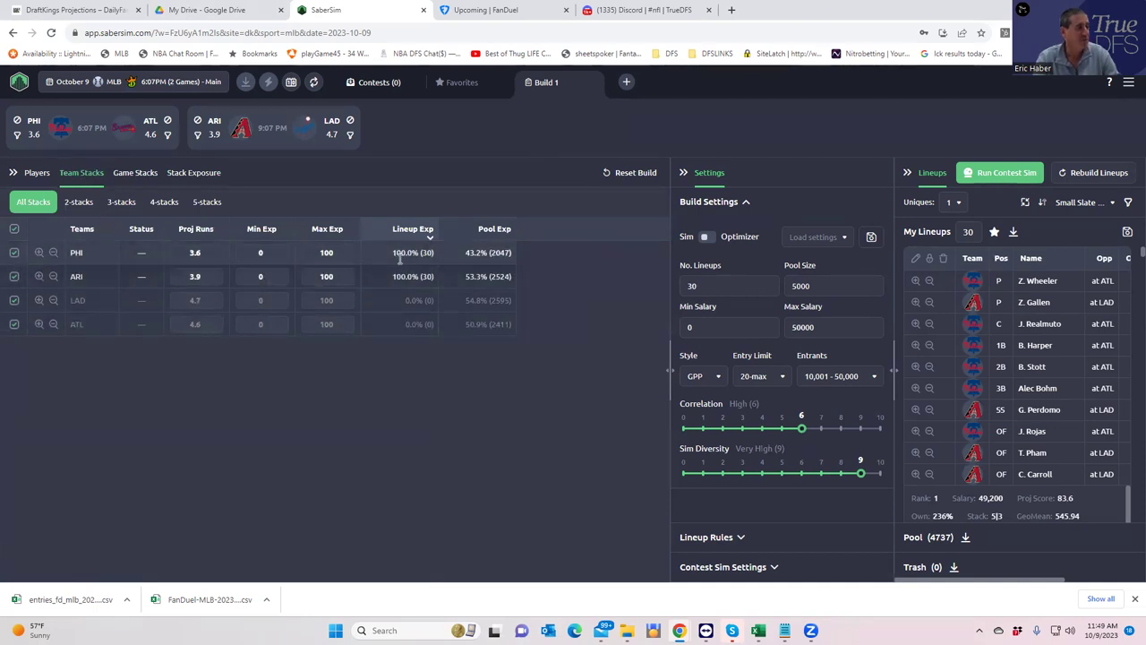
mouse_move(178, 254)
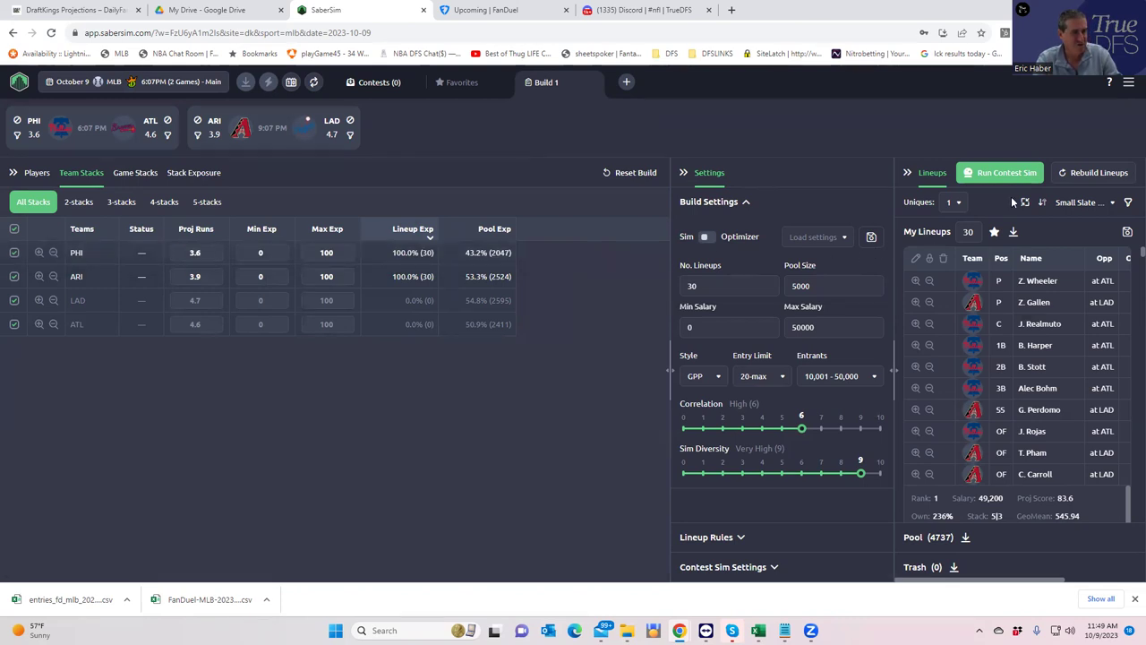
Run the RelayThrow and Perfect Game contest sims against the 30 built lineups
left_click(1005, 176)
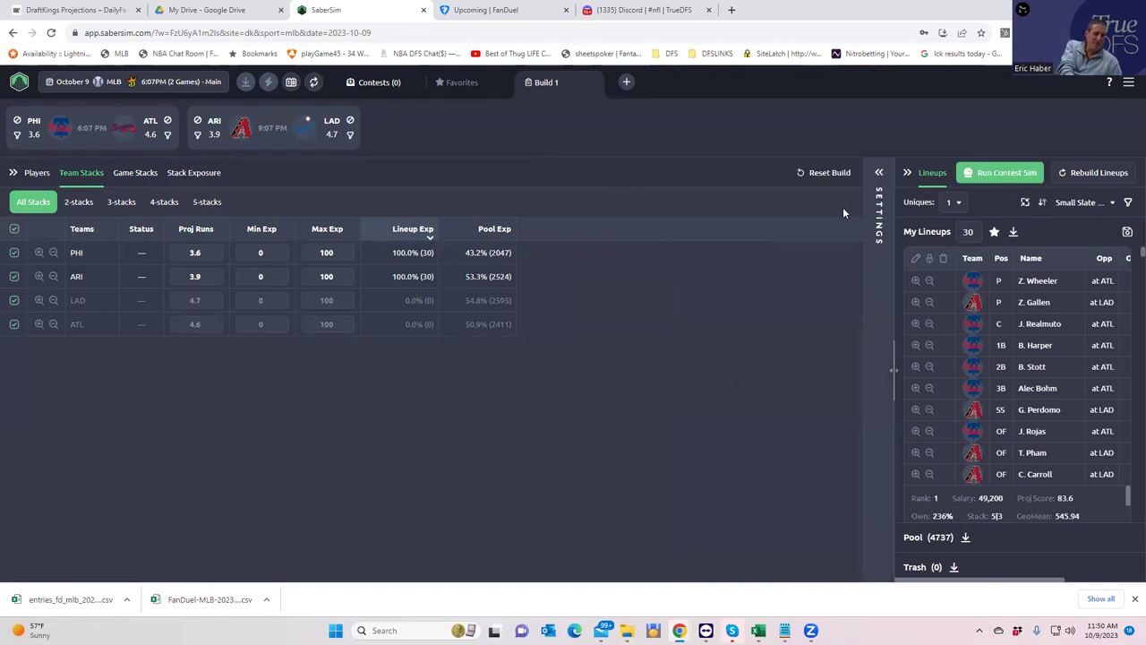
Sort the lineups by the RelayThrow sim's RAROI metric
left_click(877, 173)
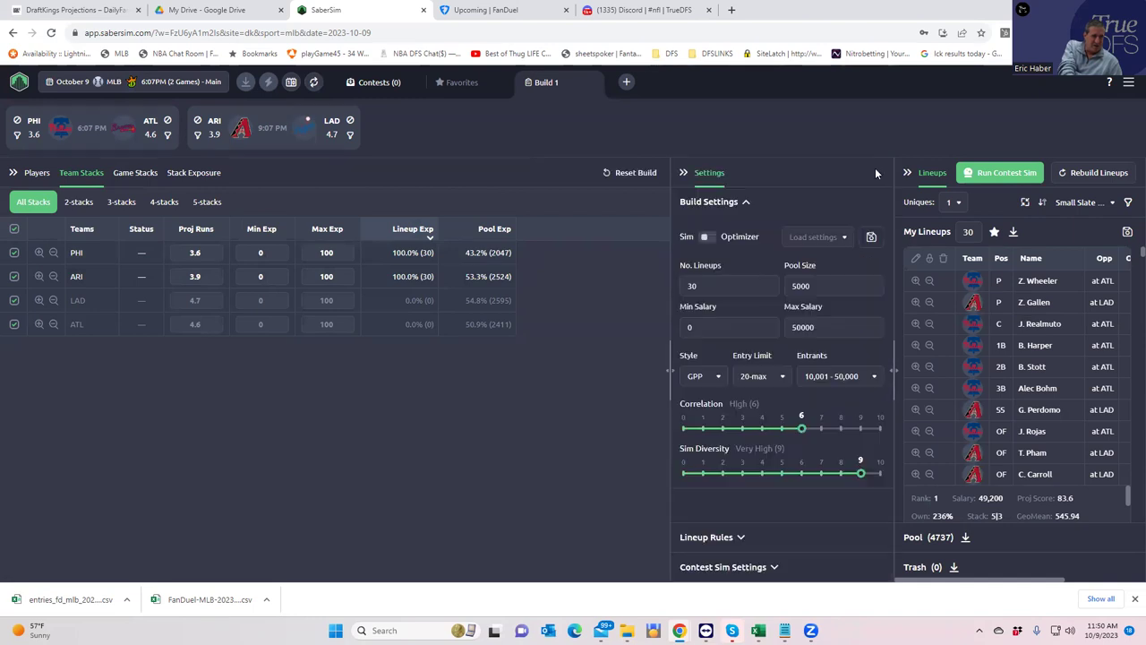
left_click(1079, 202)
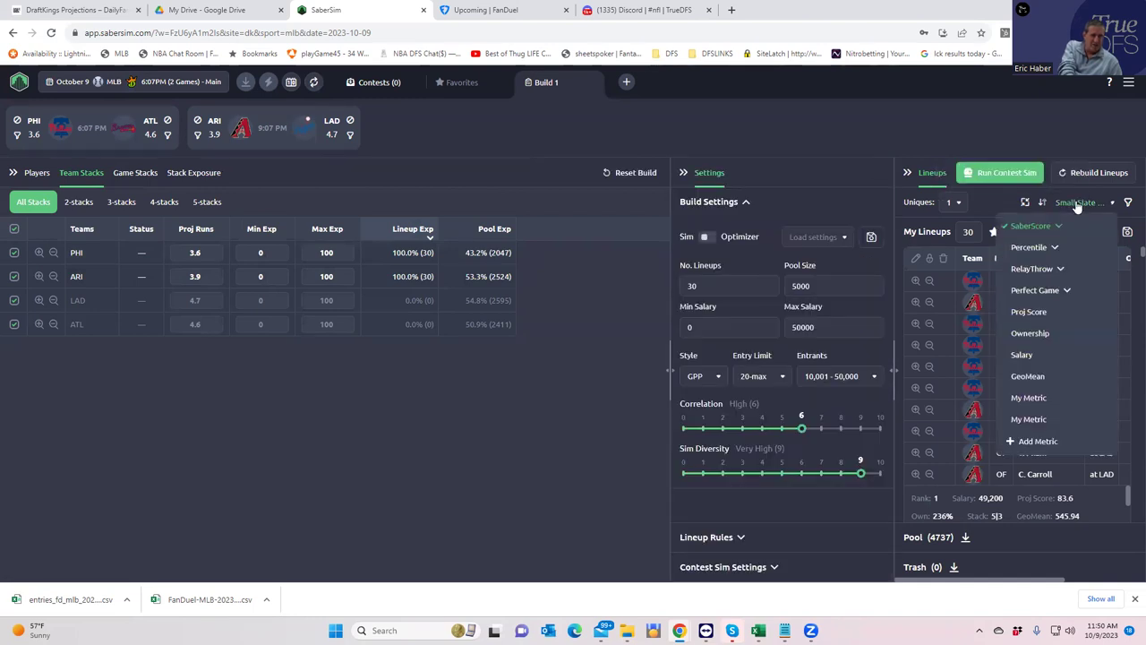
left_click(1030, 269)
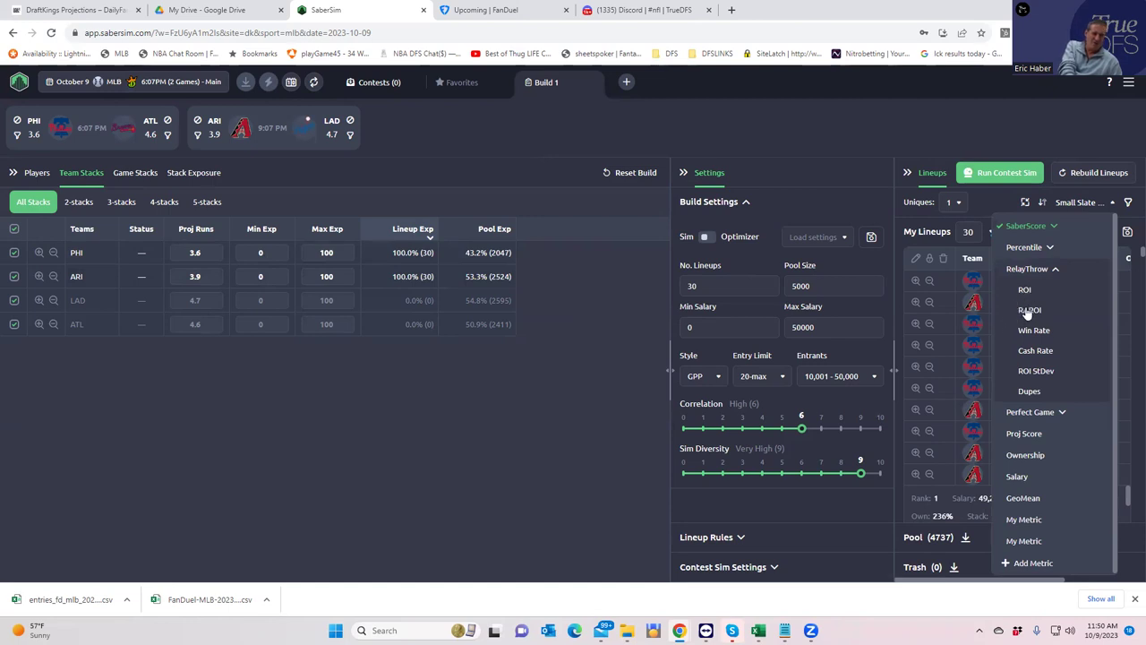
left_click(1028, 311)
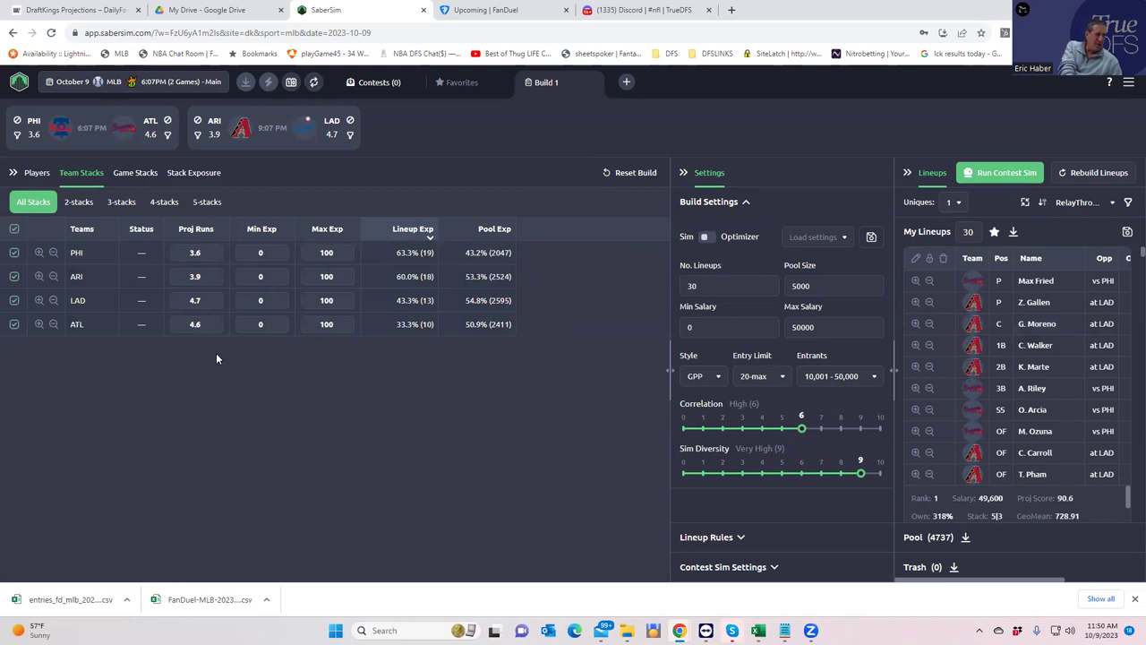
mouse_move(222, 303)
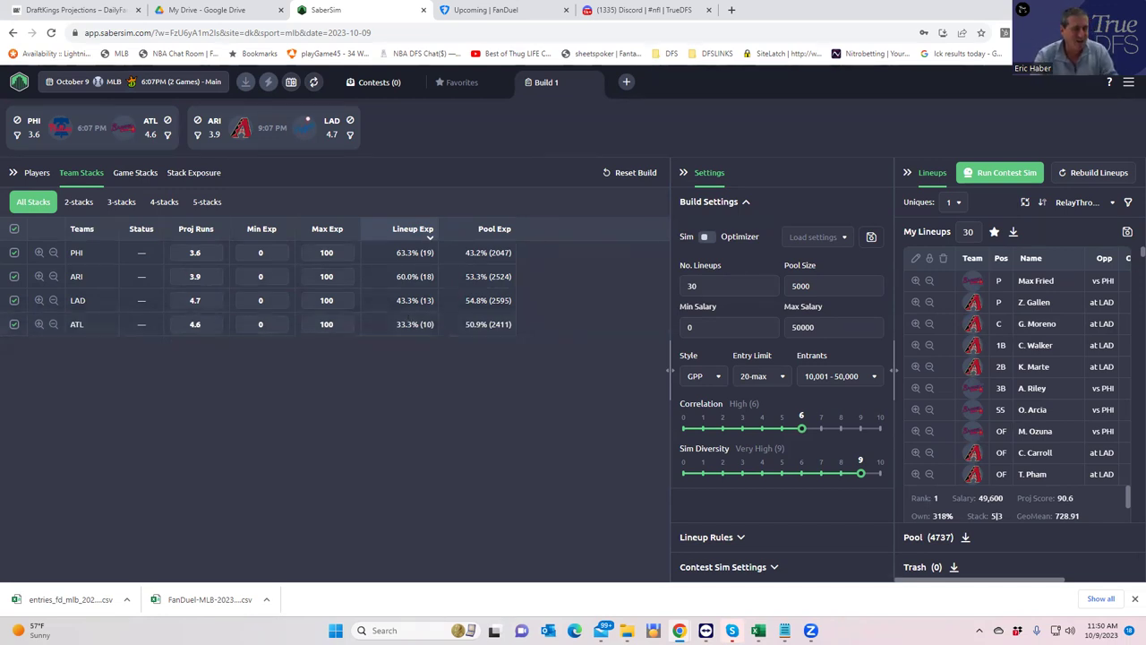
Set Uniques to 2 so every lineup differs by at least two players
scroll(1036, 467, "down", 5)
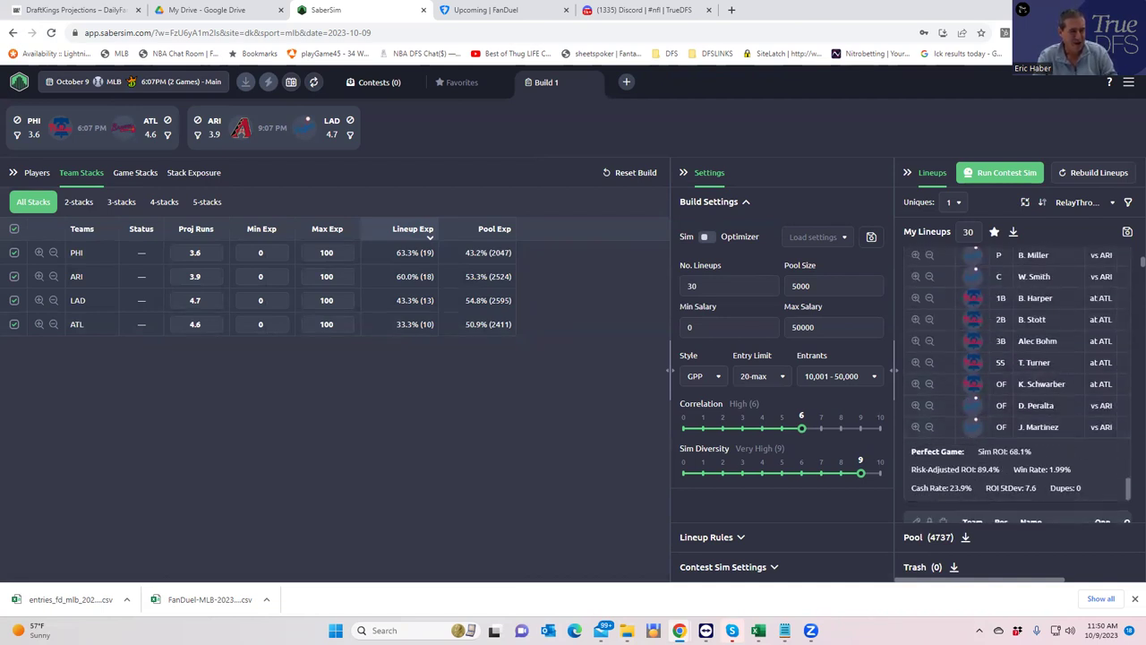
scroll(1128, 269, "down", 3)
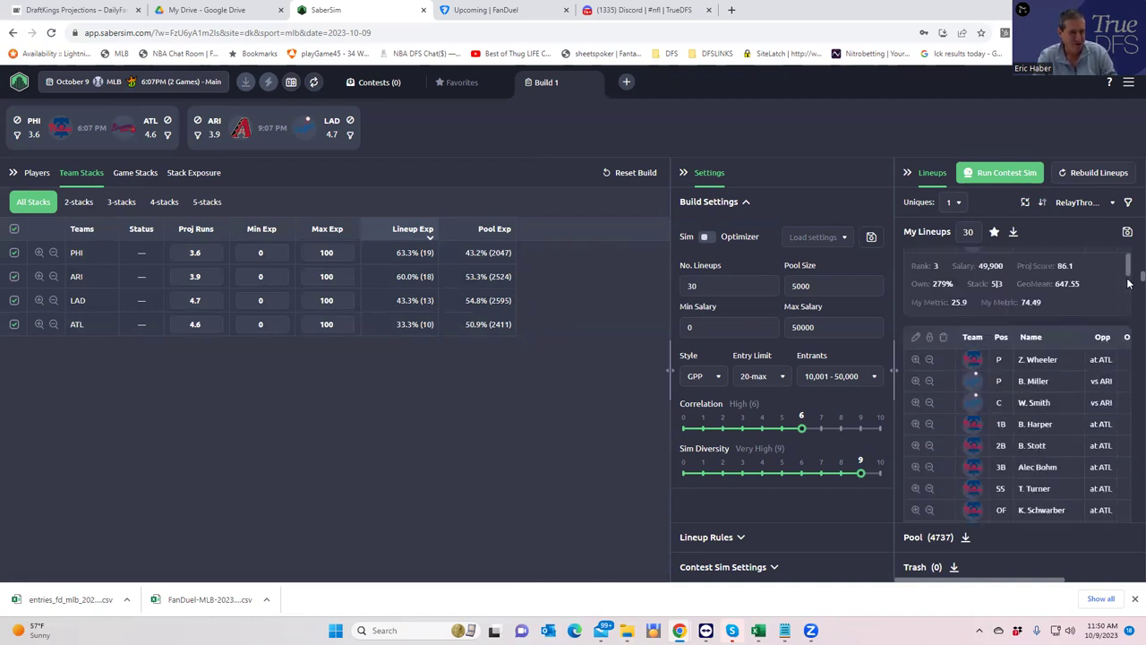
scroll(1128, 283, "down", 3)
scroll(1017, 385, "down", 3)
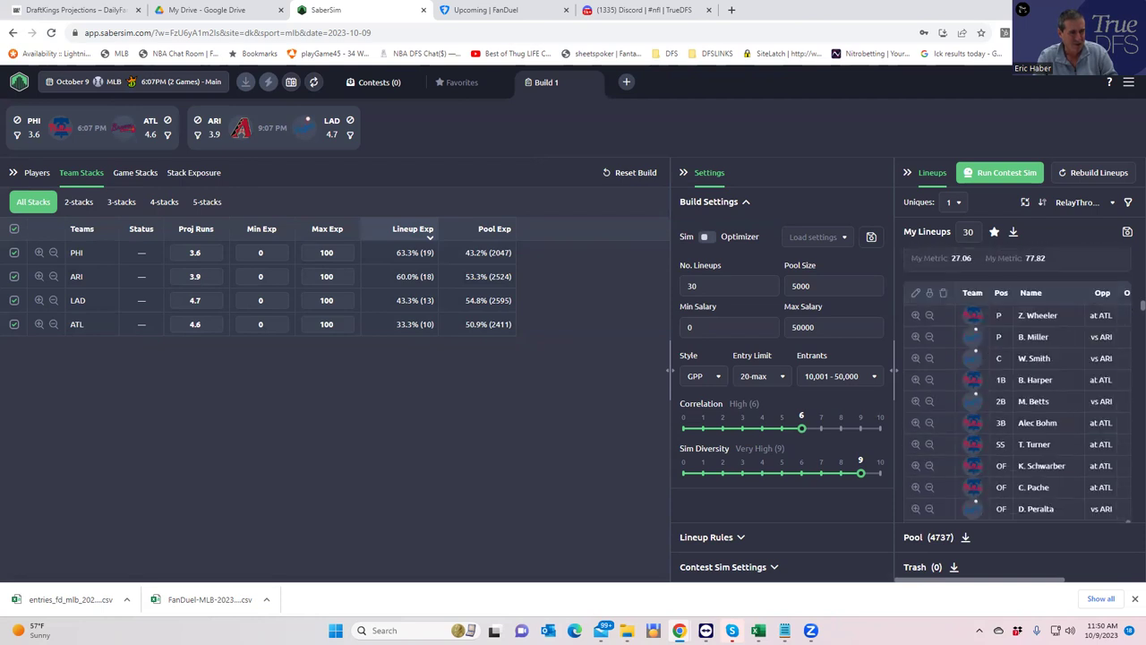
scroll(1018, 386, "down", 1)
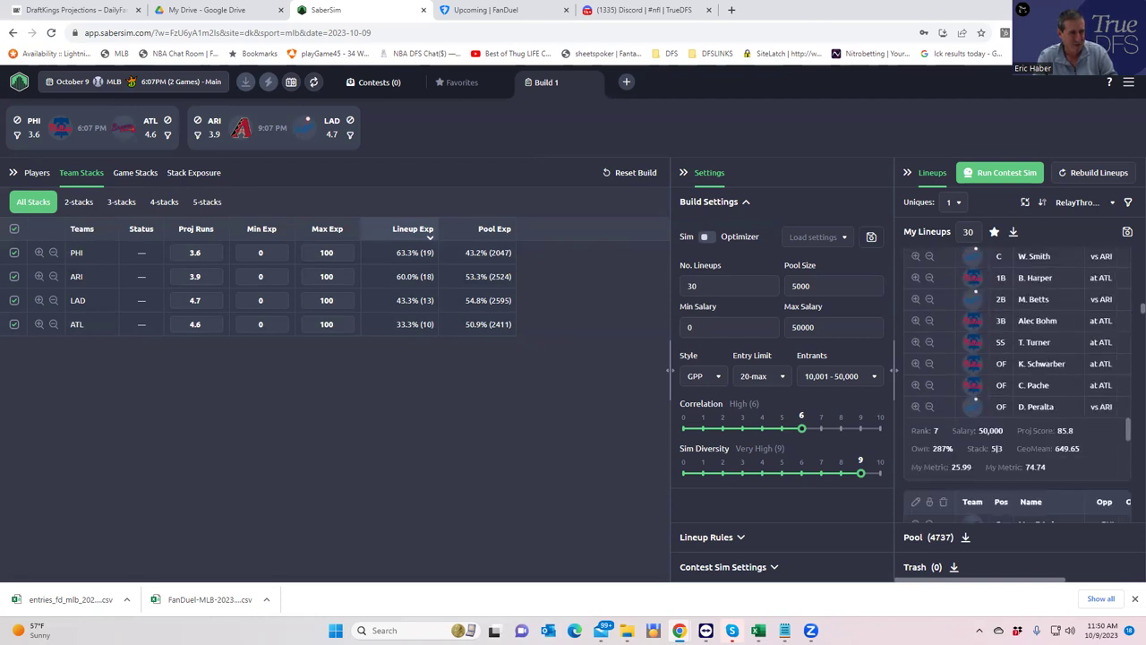
scroll(1018, 386, "down", 2)
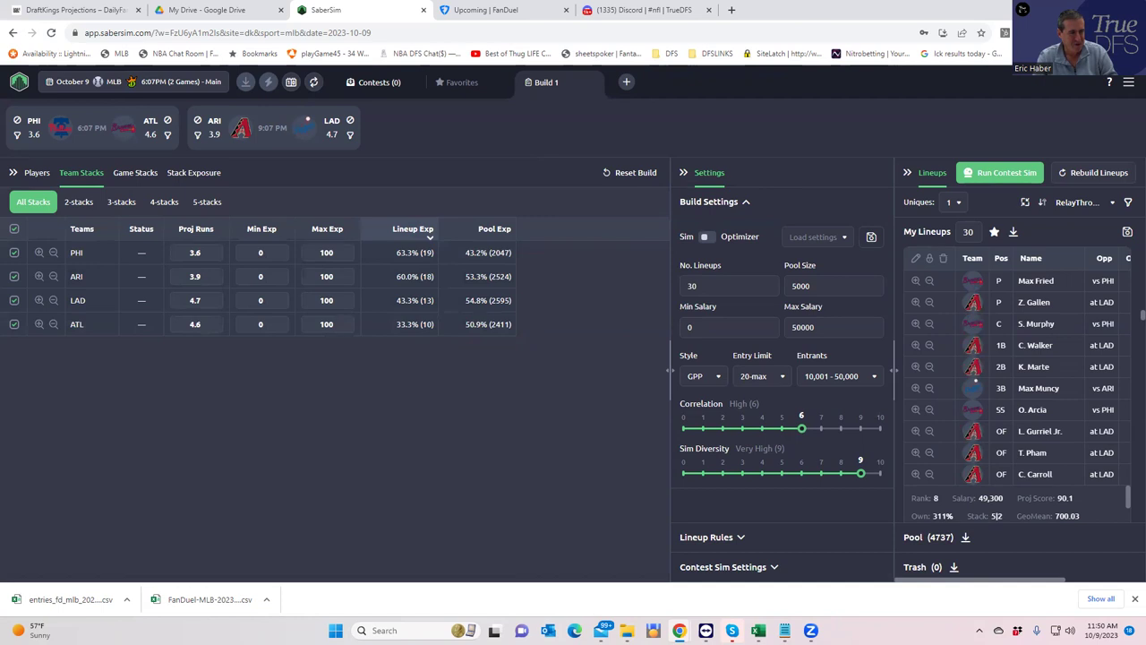
scroll(1018, 384, "up", 1)
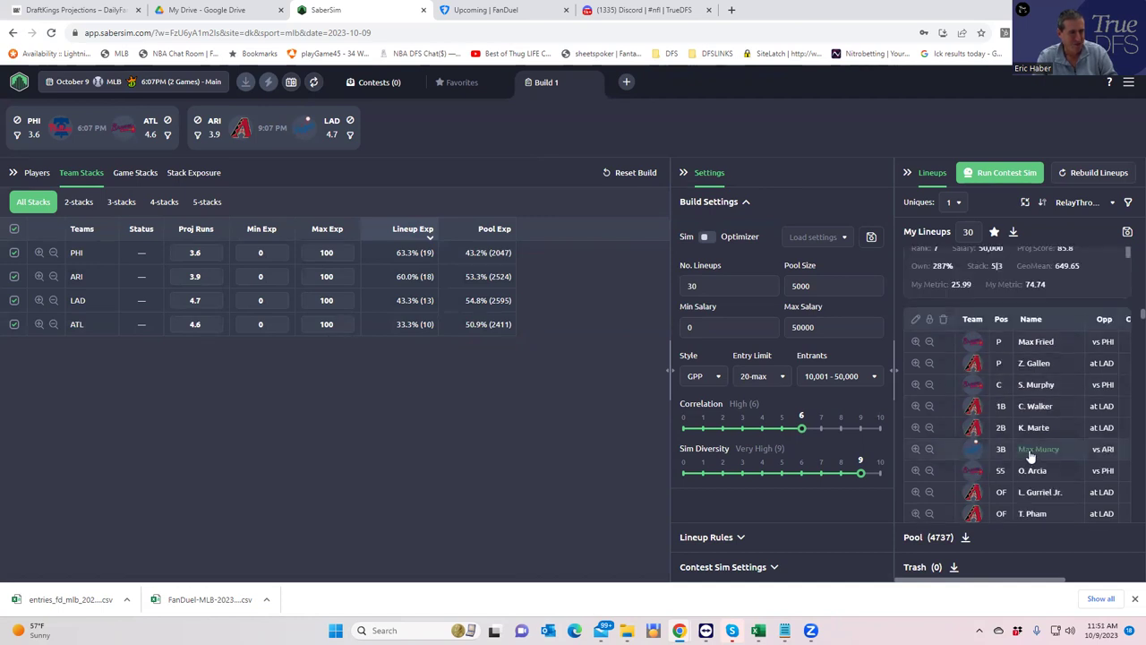
left_click_drag(1130, 317, 1128, 498)
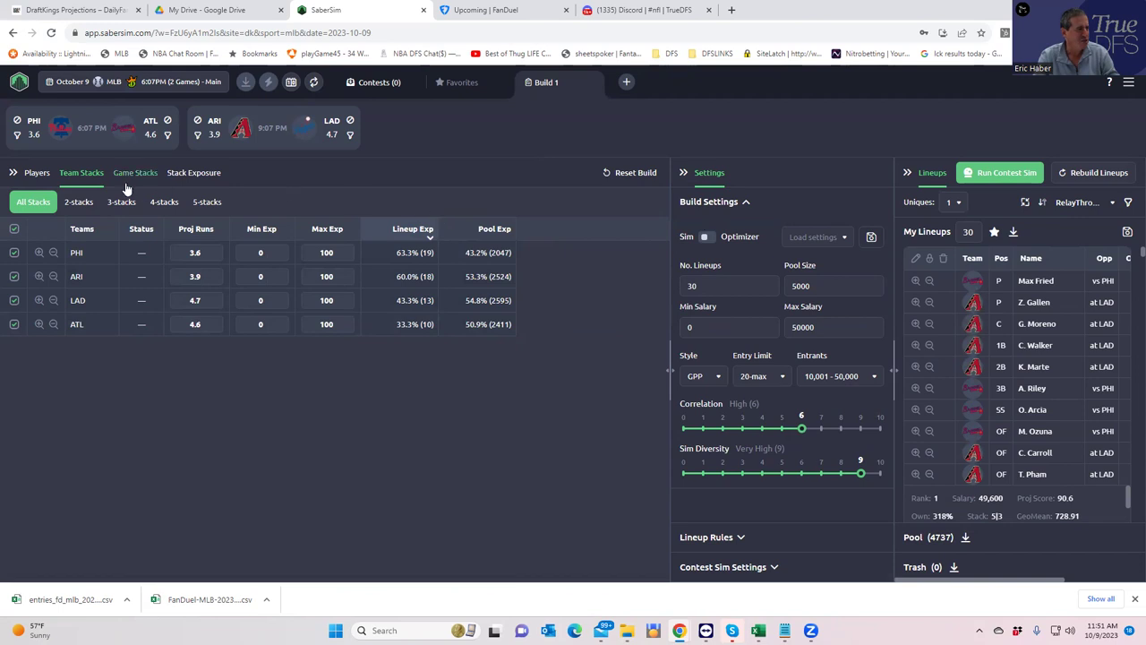
left_click(955, 206)
left_click(955, 253)
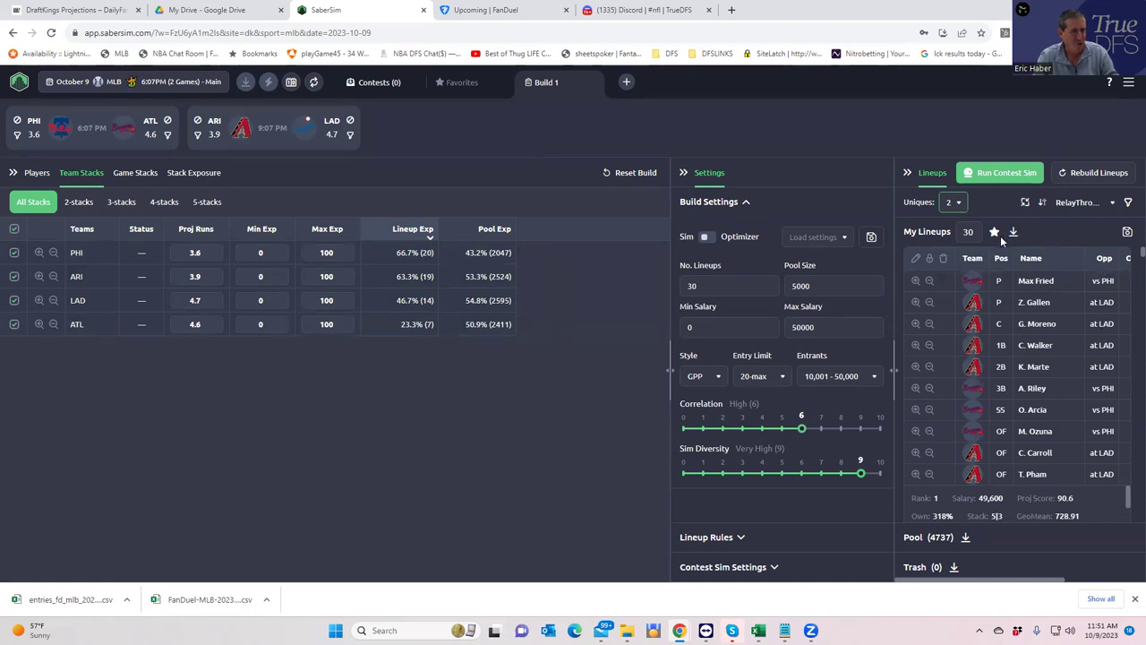
Upload the DKEntries csv and save the 30 lineups only to the MLB $100K Relay Throw contest
left_click(1127, 232)
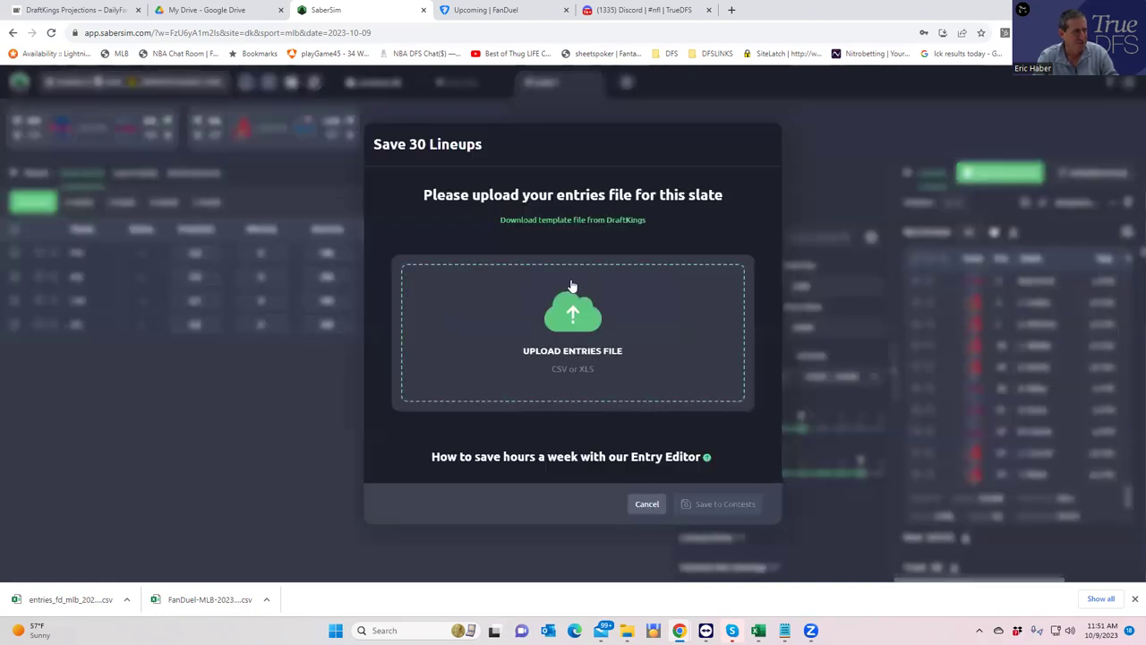
left_click(566, 223)
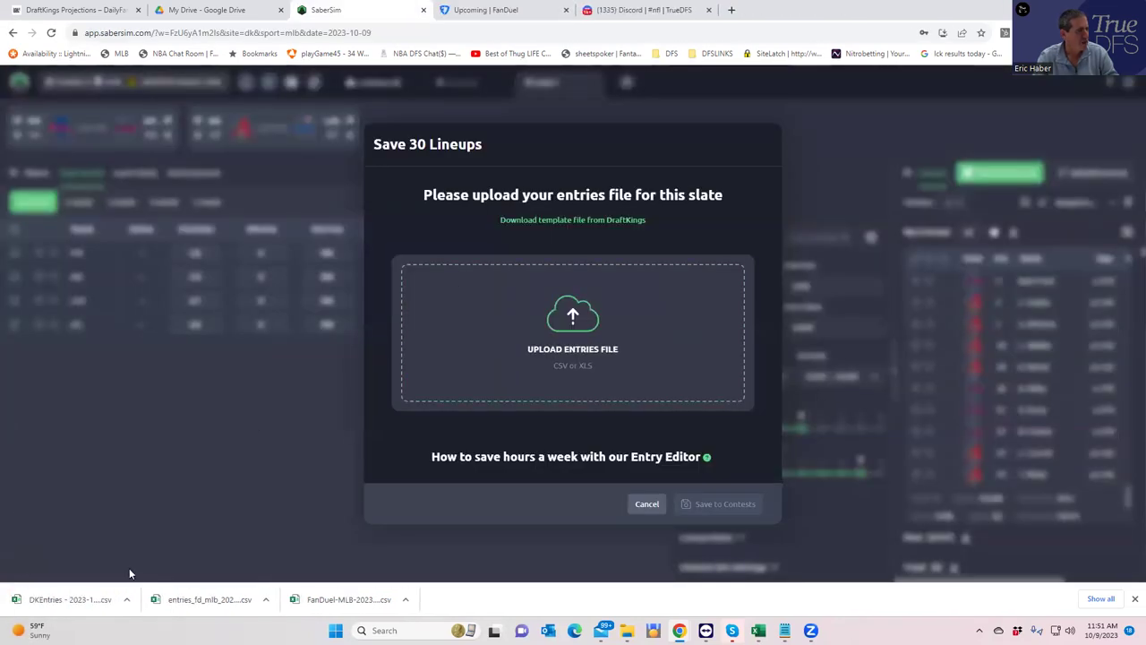
left_click_drag(67, 599, 167, 453)
left_click_drag(54, 602, 556, 351)
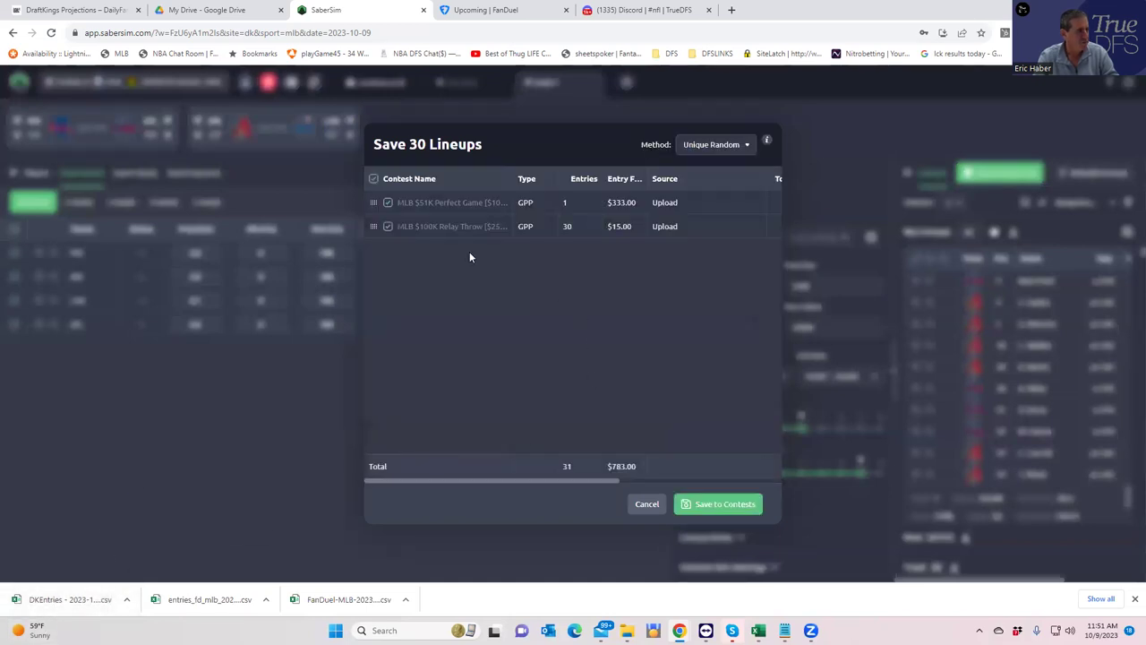
left_click(390, 206)
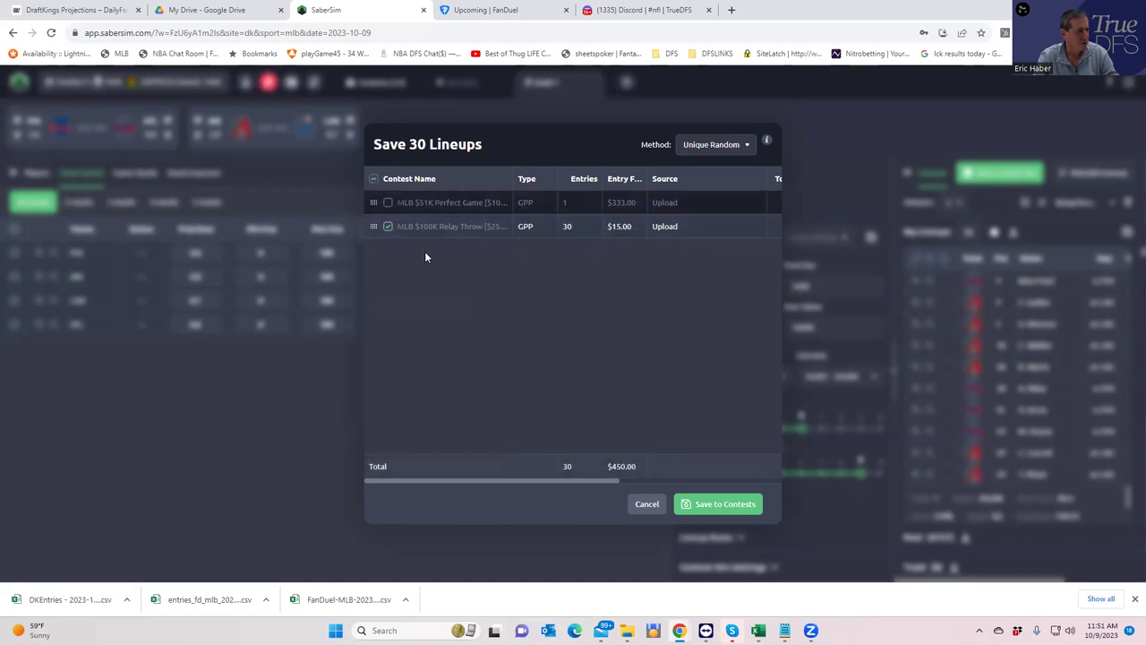
left_click(697, 504)
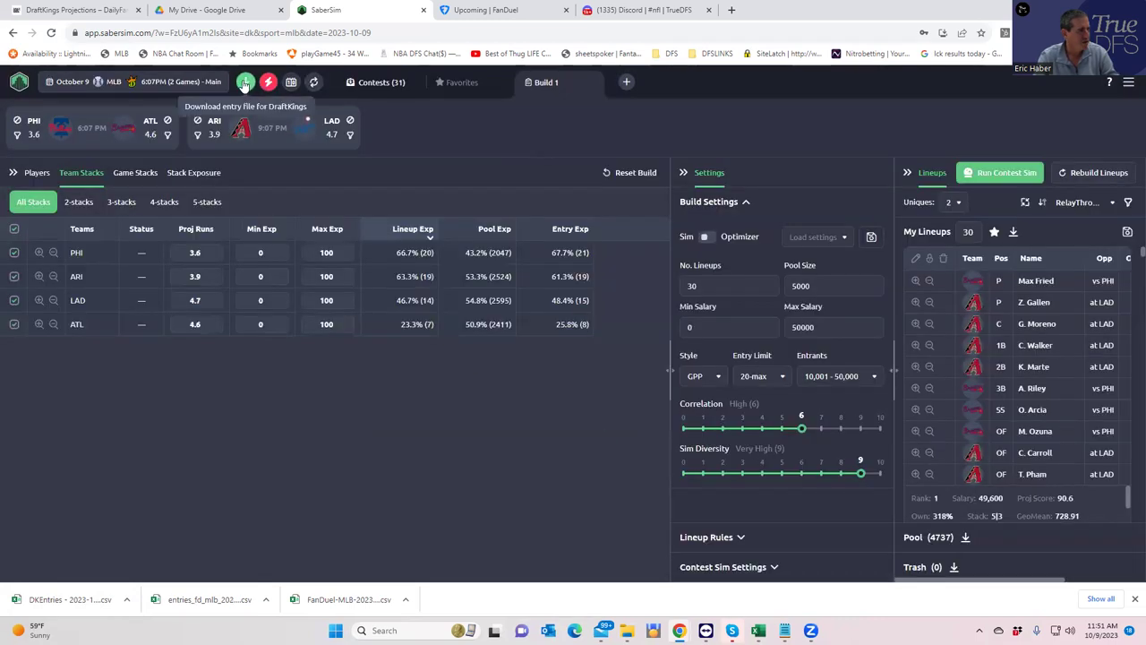
Rank lineups by Perfect Game RAROI and set My Lineups to 1
left_click(1087, 205)
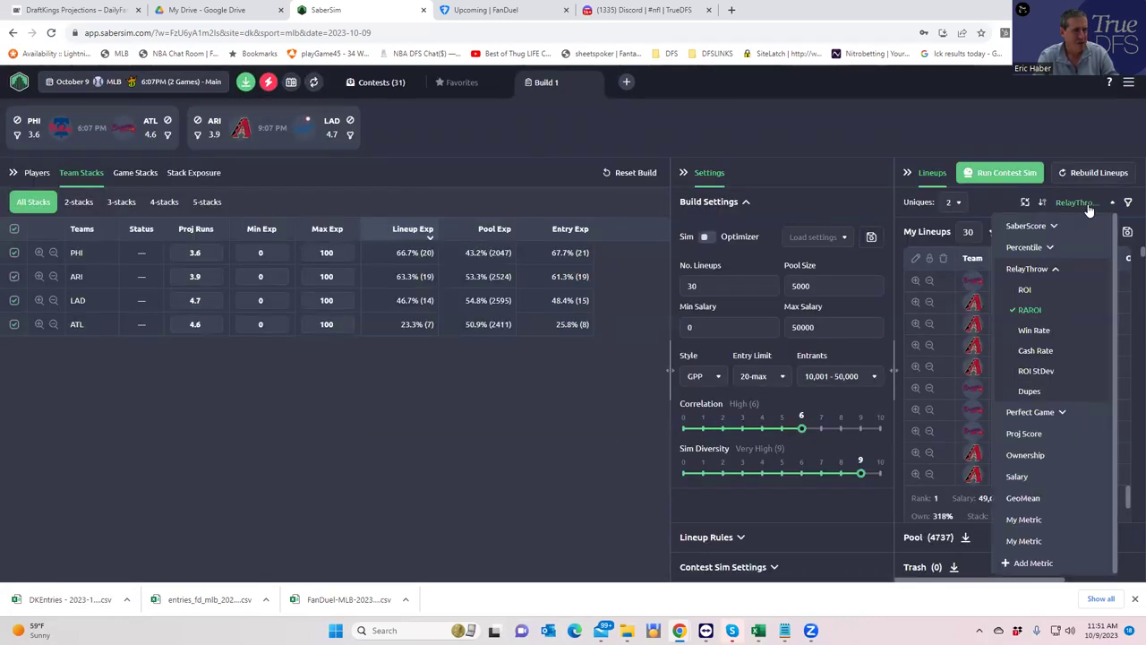
left_click(1055, 412)
left_click(1025, 435)
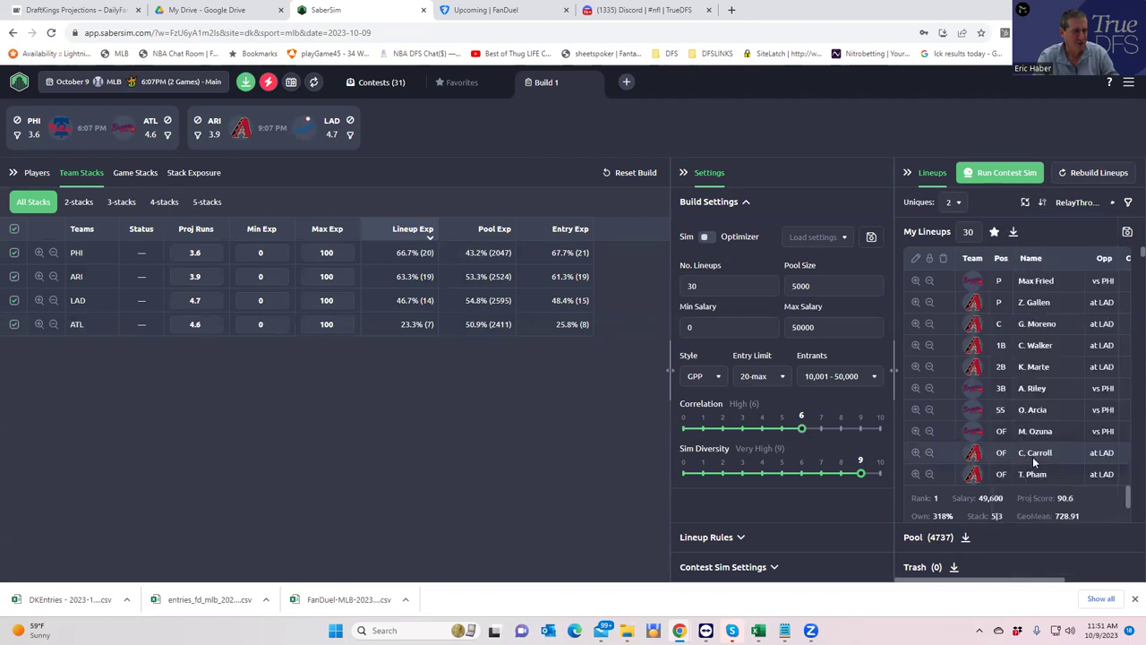
left_click(1084, 204)
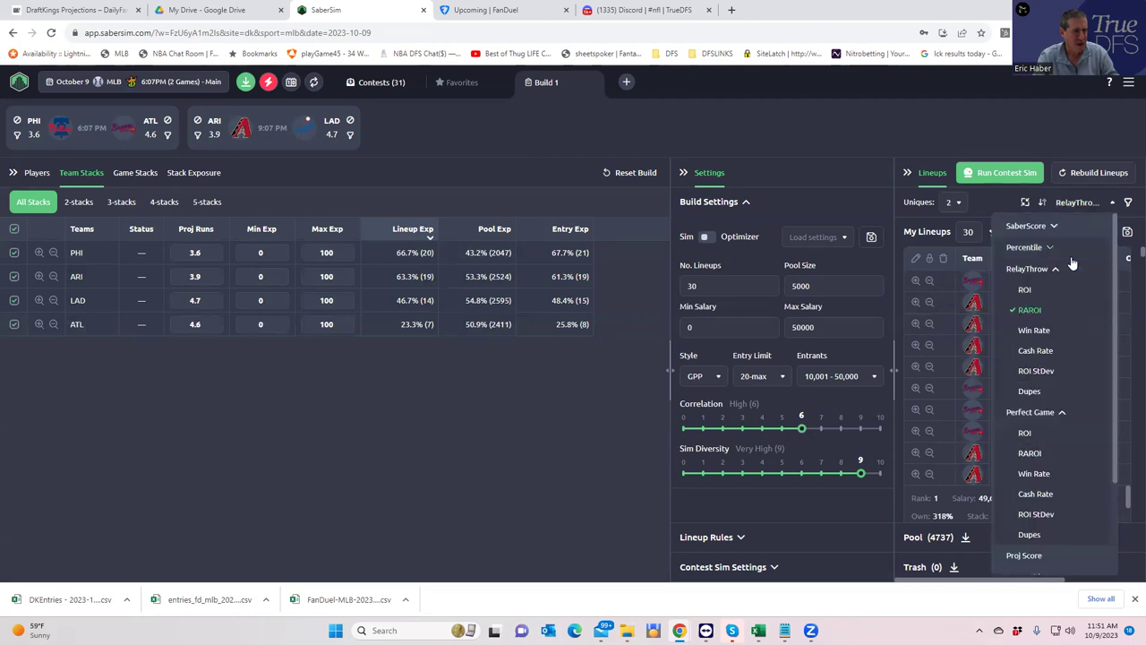
left_click(1030, 455)
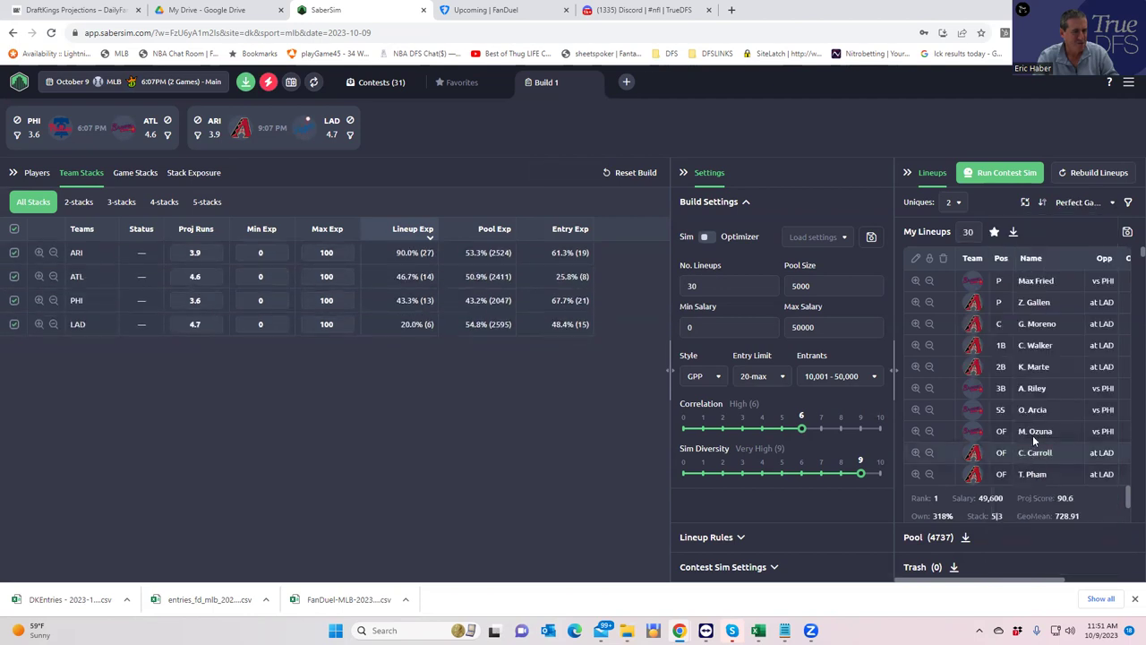
double_click(975, 231)
type("1")
key("Return")
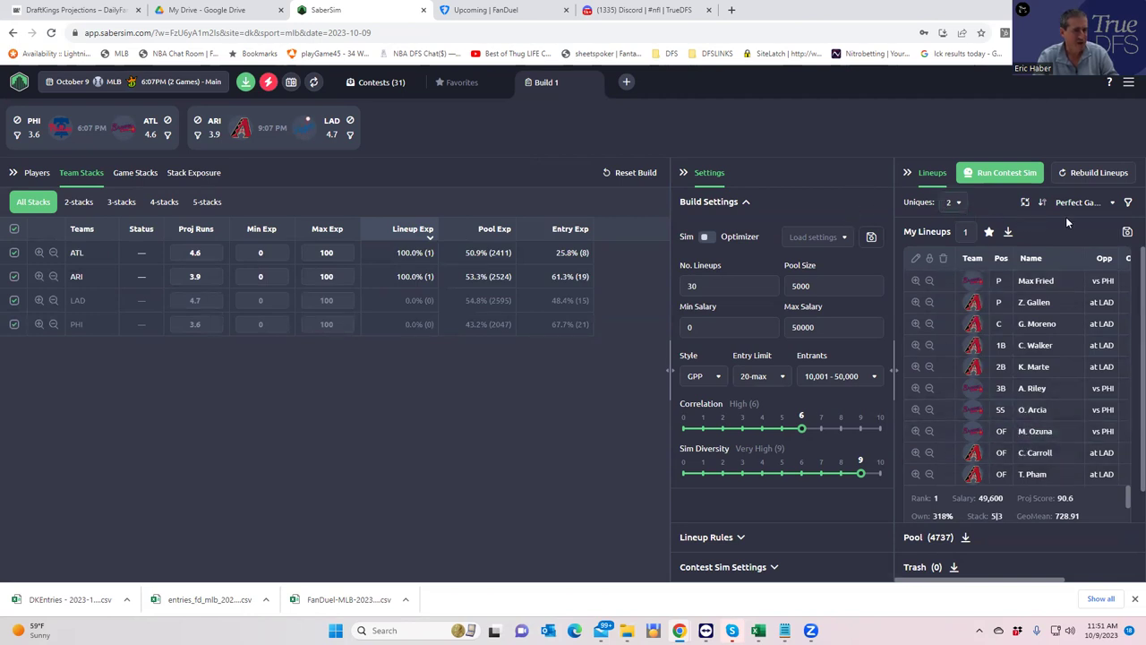
Save the top lineup only to the one-entry Perfect Game contest, not Relay Throw
left_click(1127, 235)
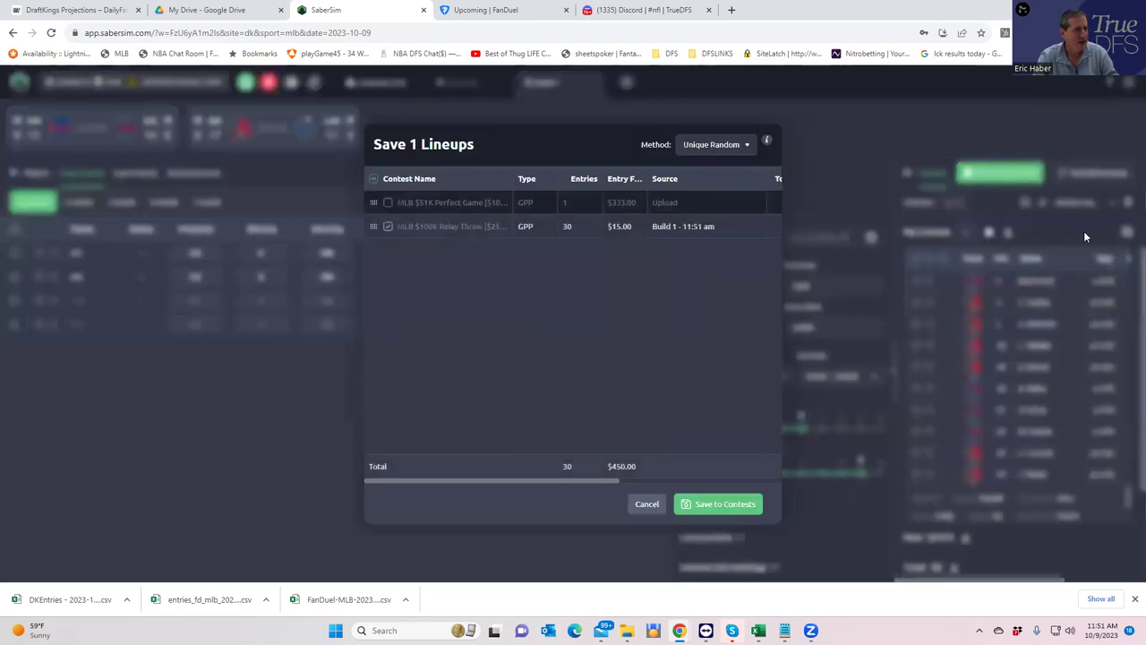
left_click(388, 225)
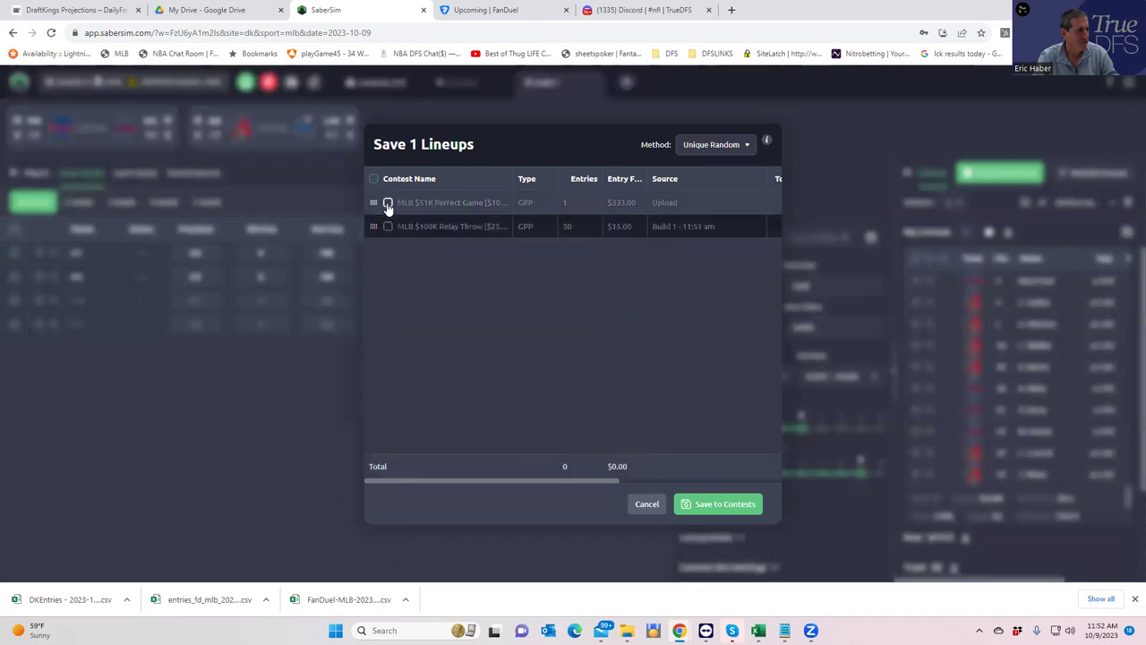
left_click(388, 202)
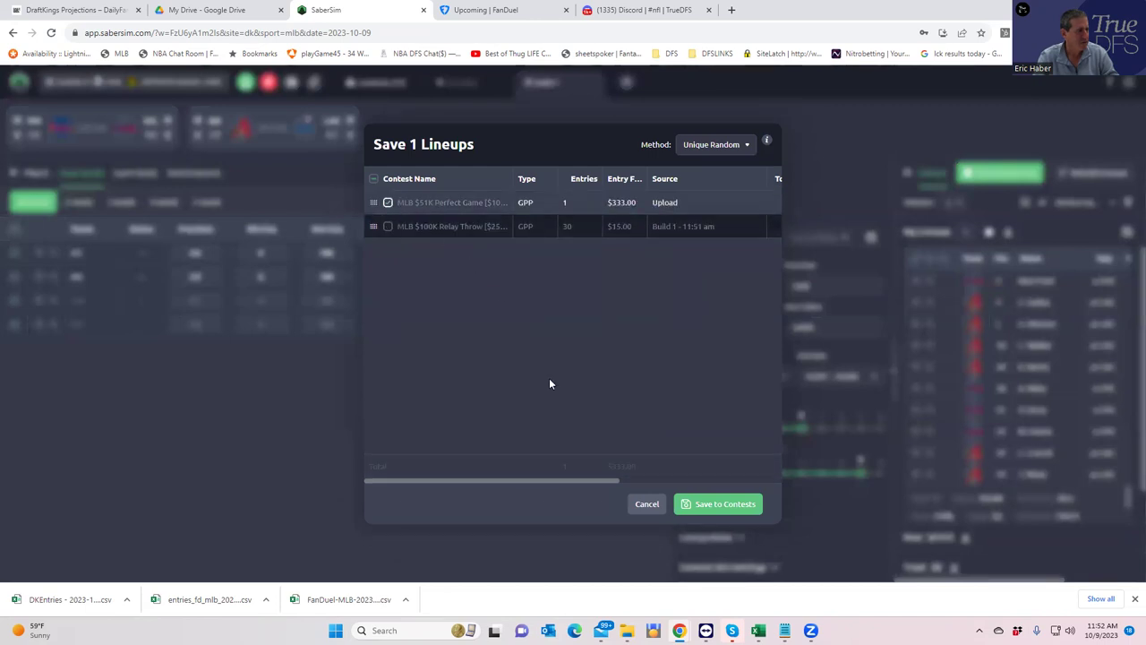
left_click(665, 504)
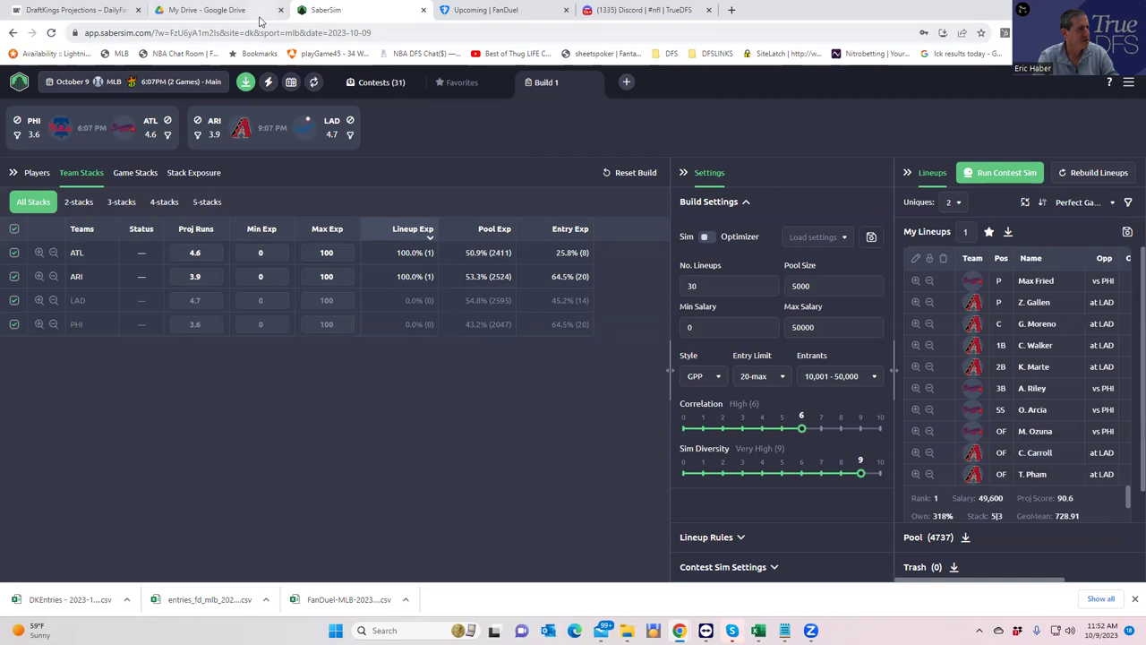
Upload DKEntries - 2023-10-09T115127.000 from Downloads on DraftKings' edit-entries page
left_click(114, 16)
left_click(212, 34)
type("dr")
key("Return")
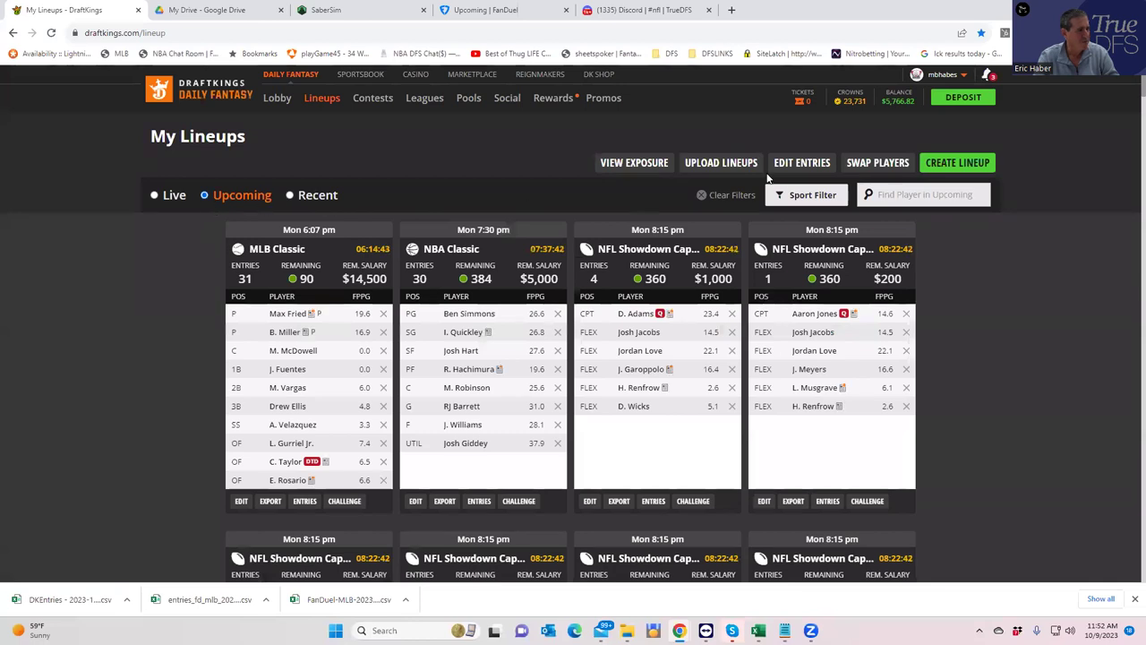
left_click(782, 164)
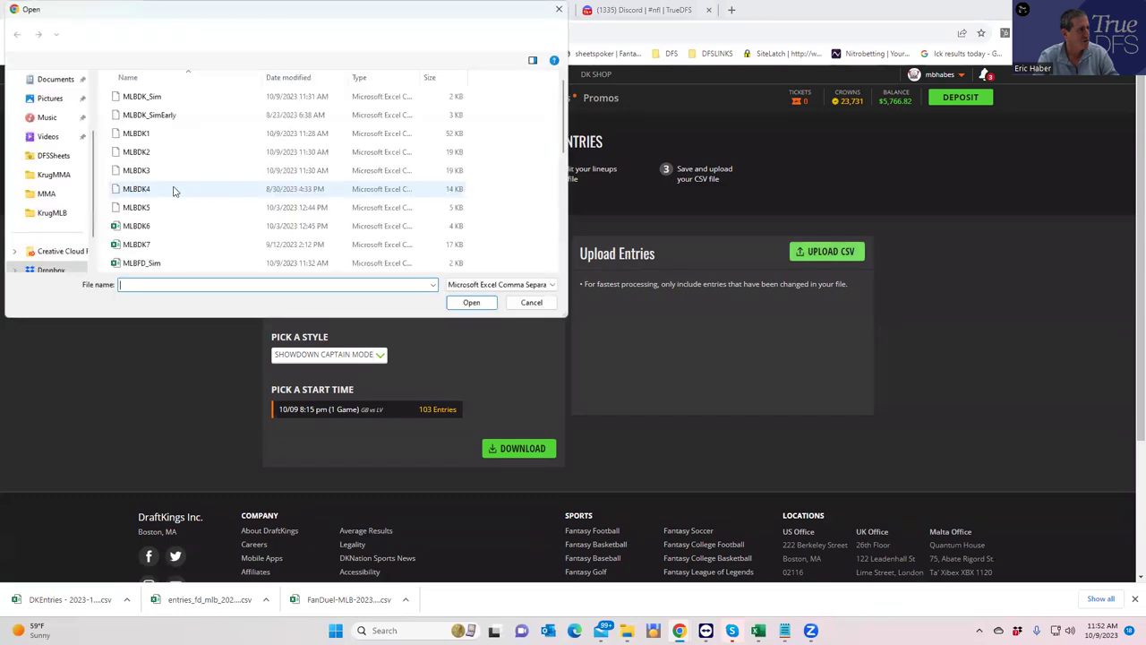
scroll(63, 152, "up", 3)
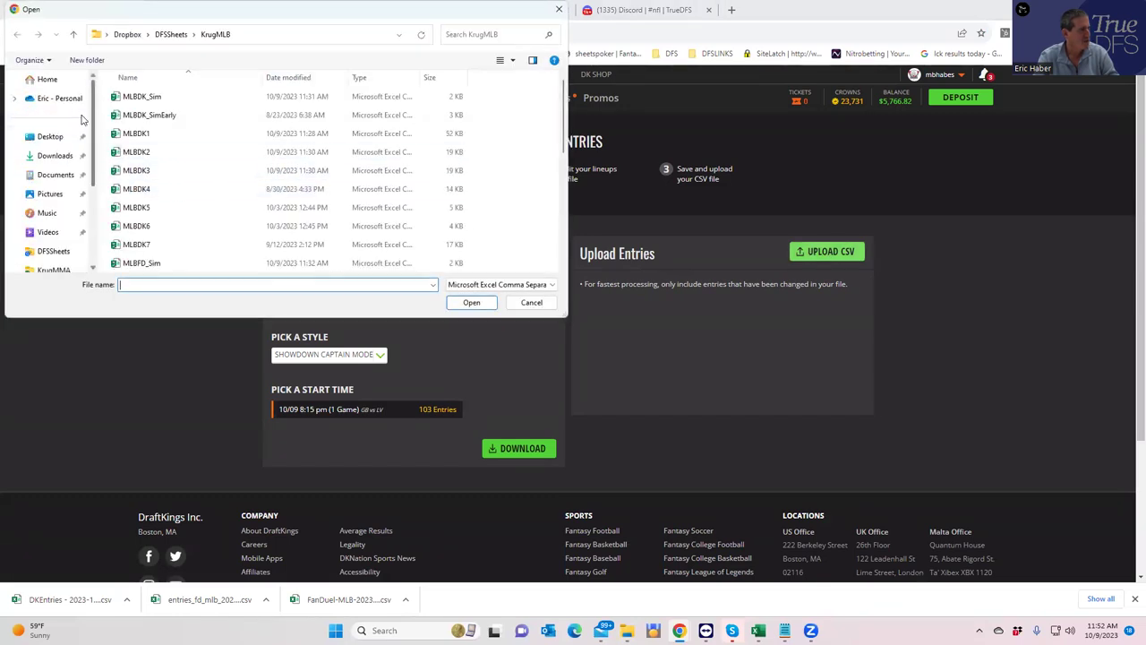
left_click(54, 155)
left_click(170, 115)
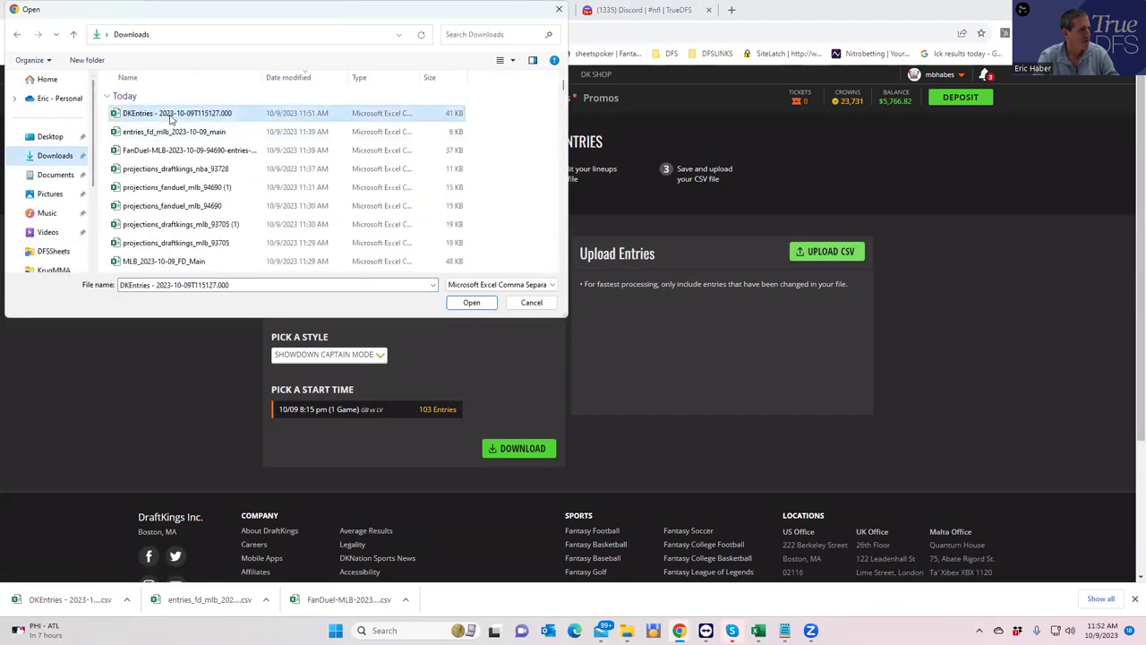
left_click(471, 303)
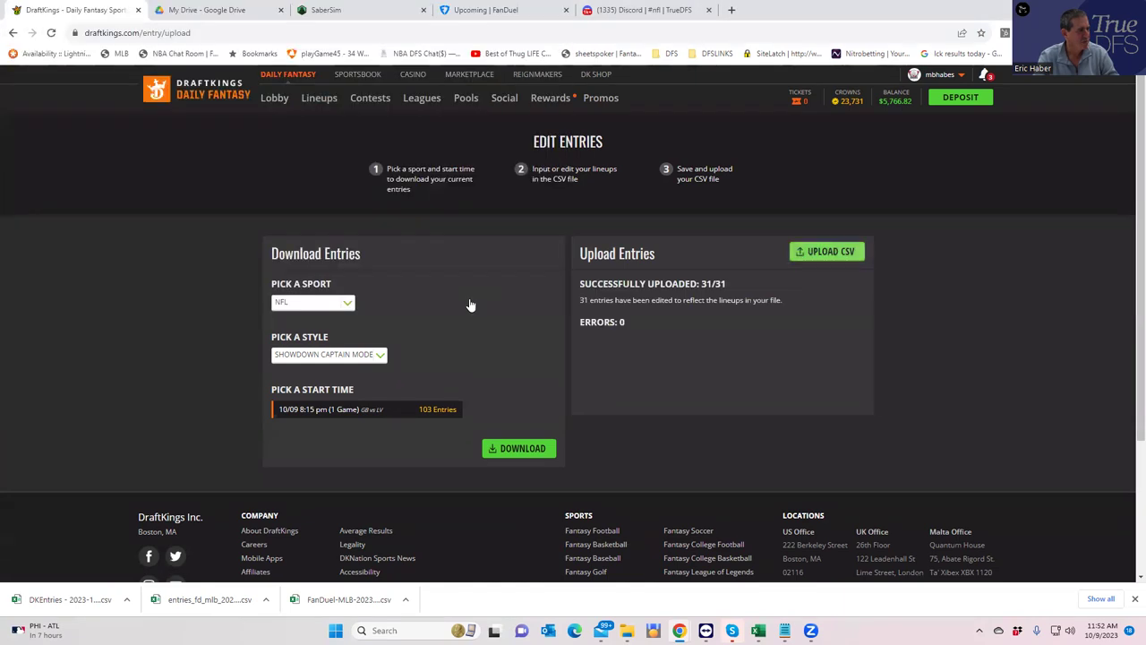
Filter DraftKings lineups to MLB only, then return to SaberSim
left_click(326, 102)
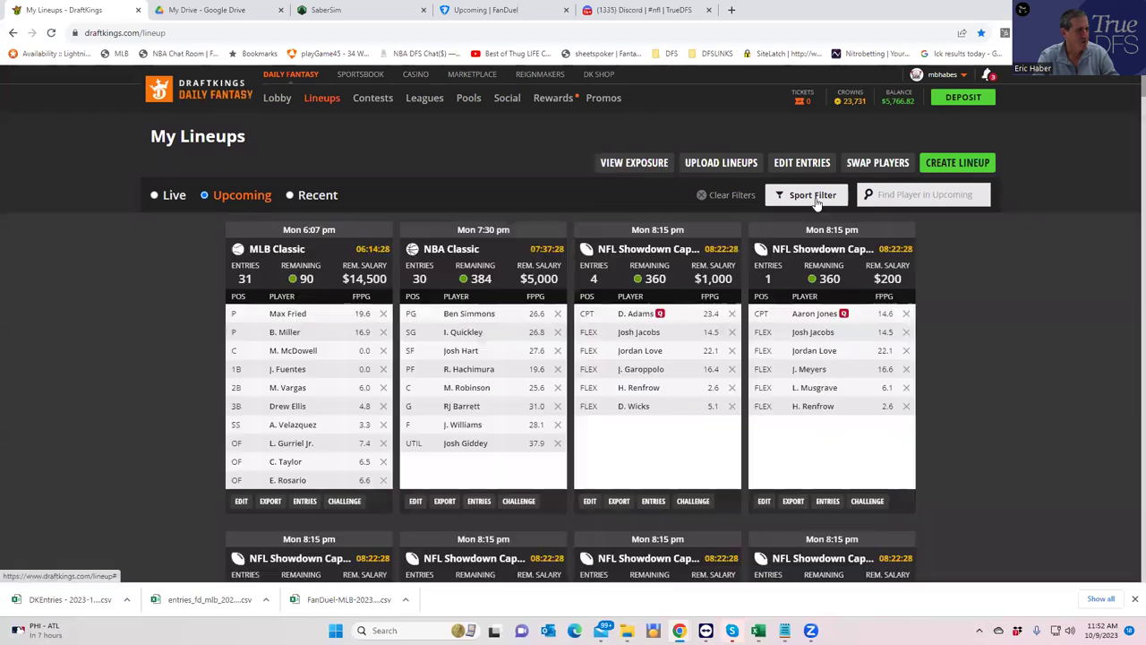
left_click(815, 197)
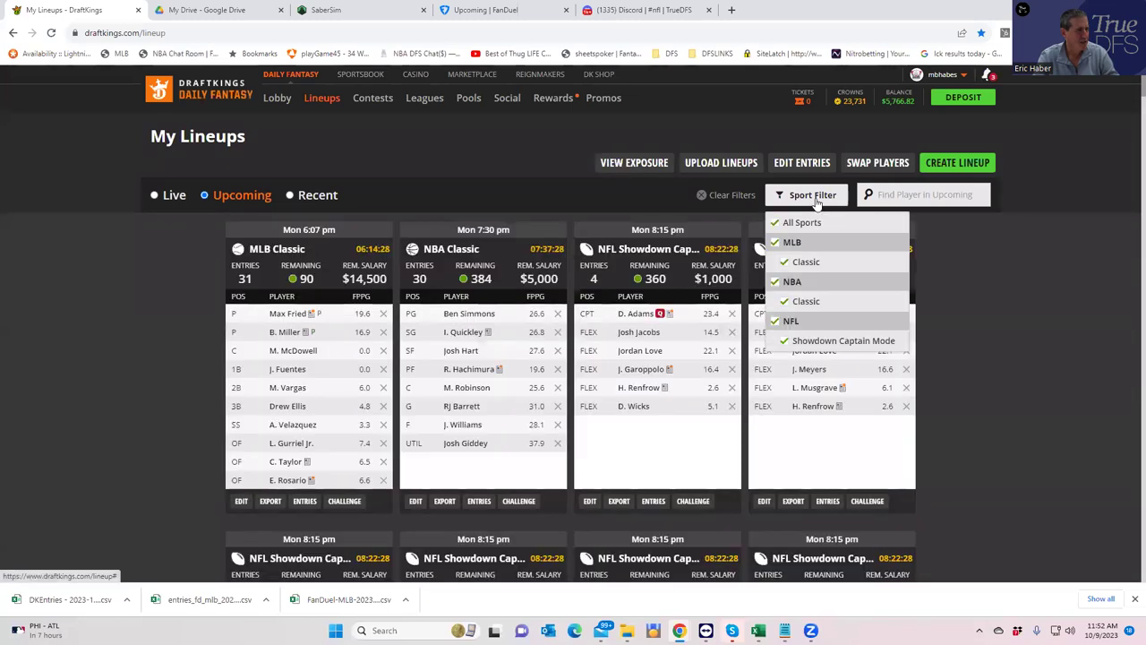
left_click(777, 225)
left_click(775, 243)
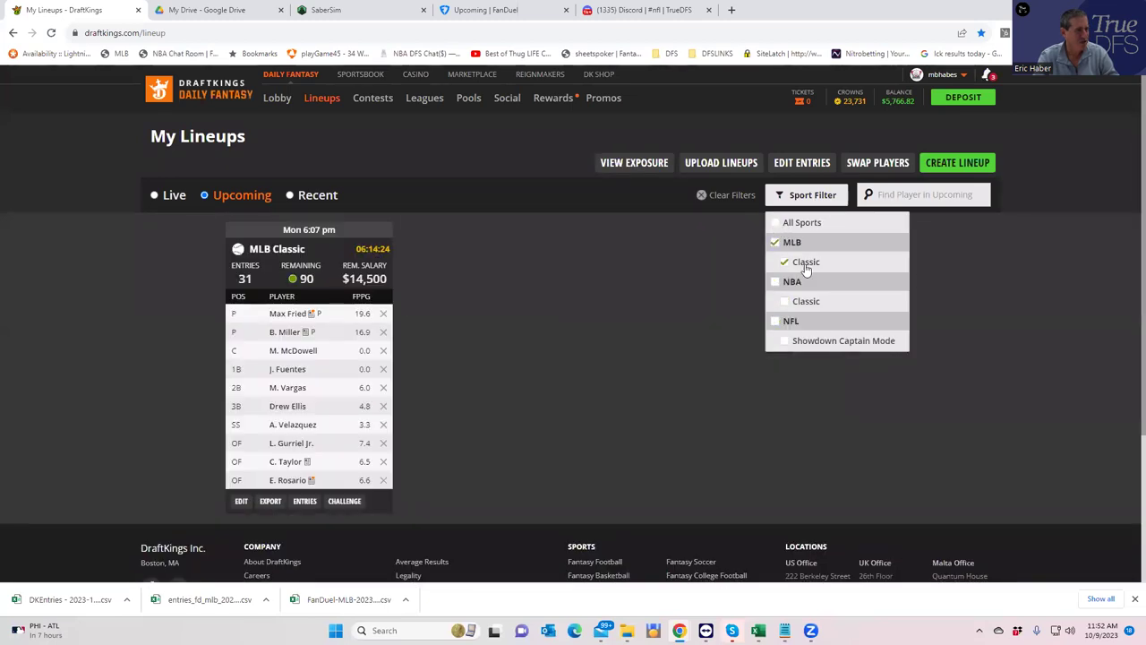
left_click(953, 317)
left_click(346, 16)
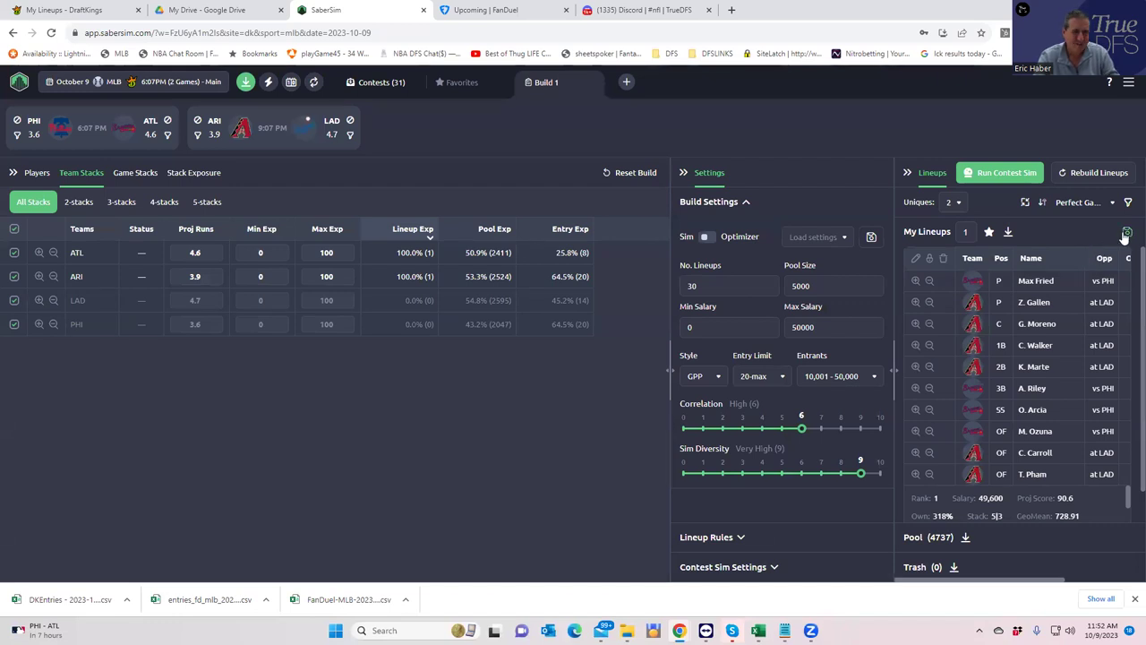
Rank lineups by RelayThrow RAROI and set My Lineups to 50
left_click(1079, 202)
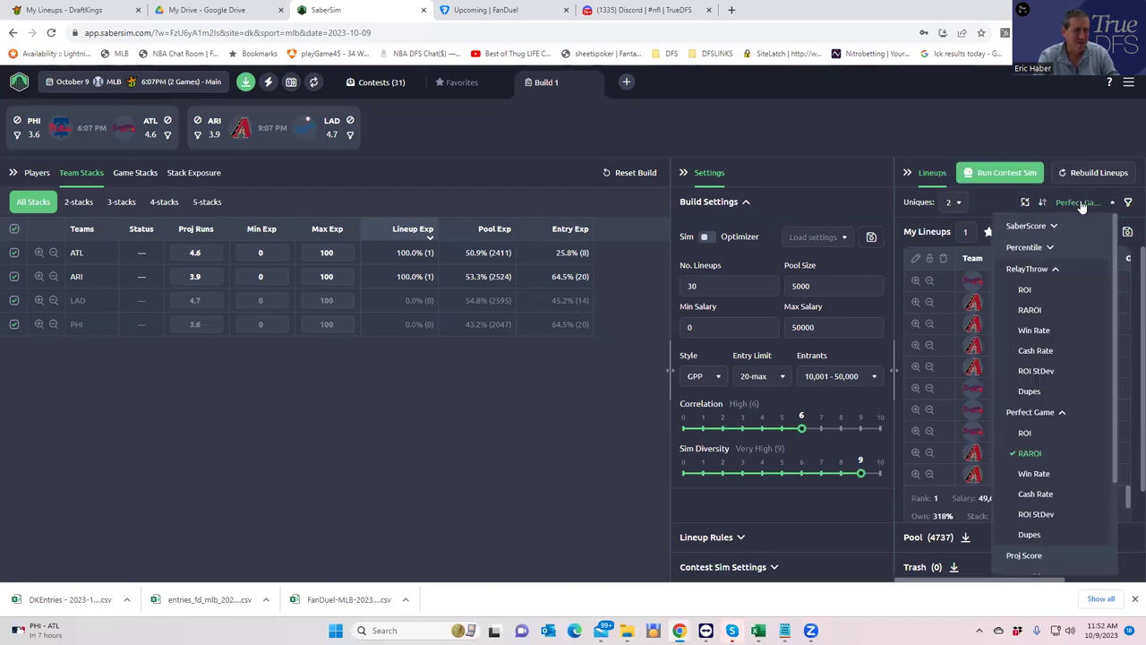
left_click(1031, 310)
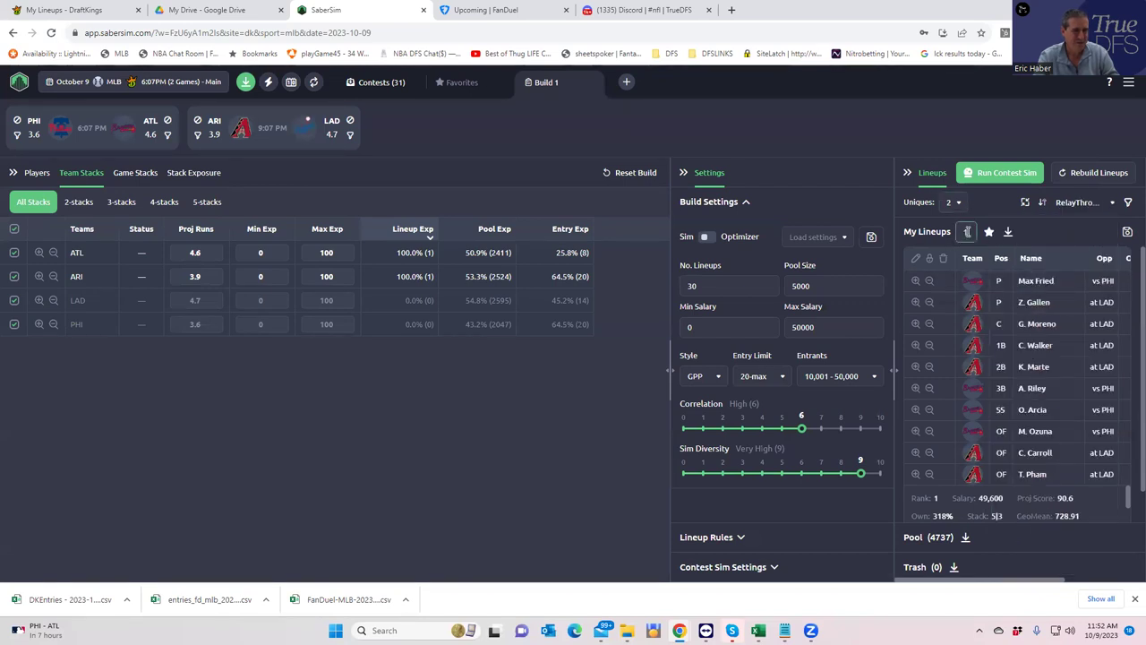
double_click(968, 231)
type("50")
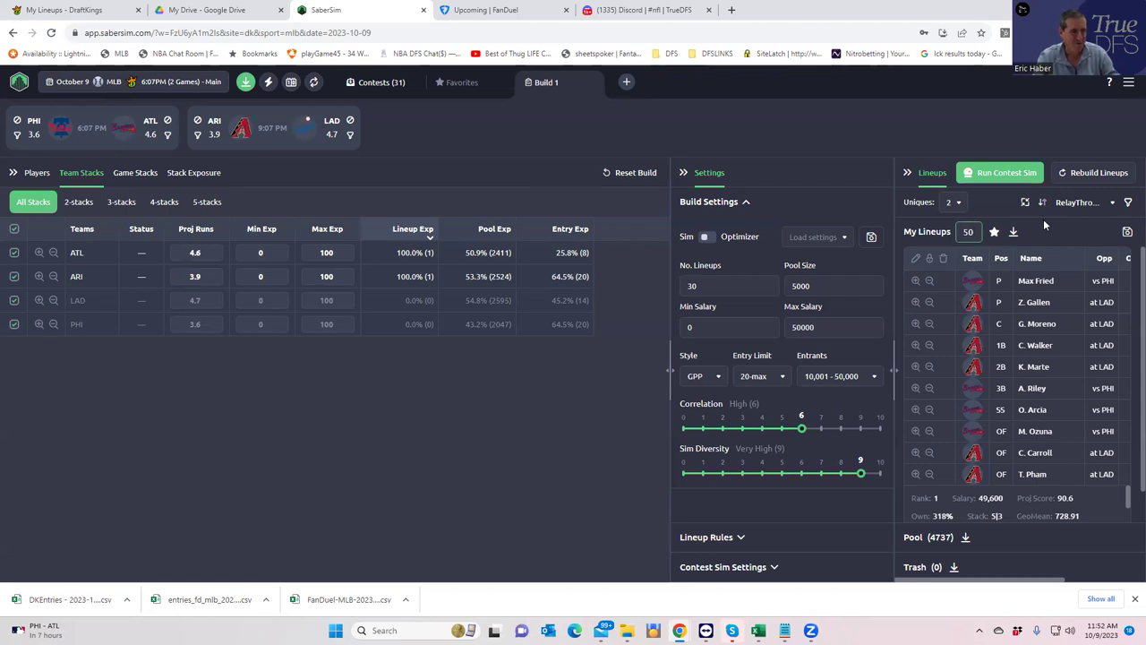
key("Return")
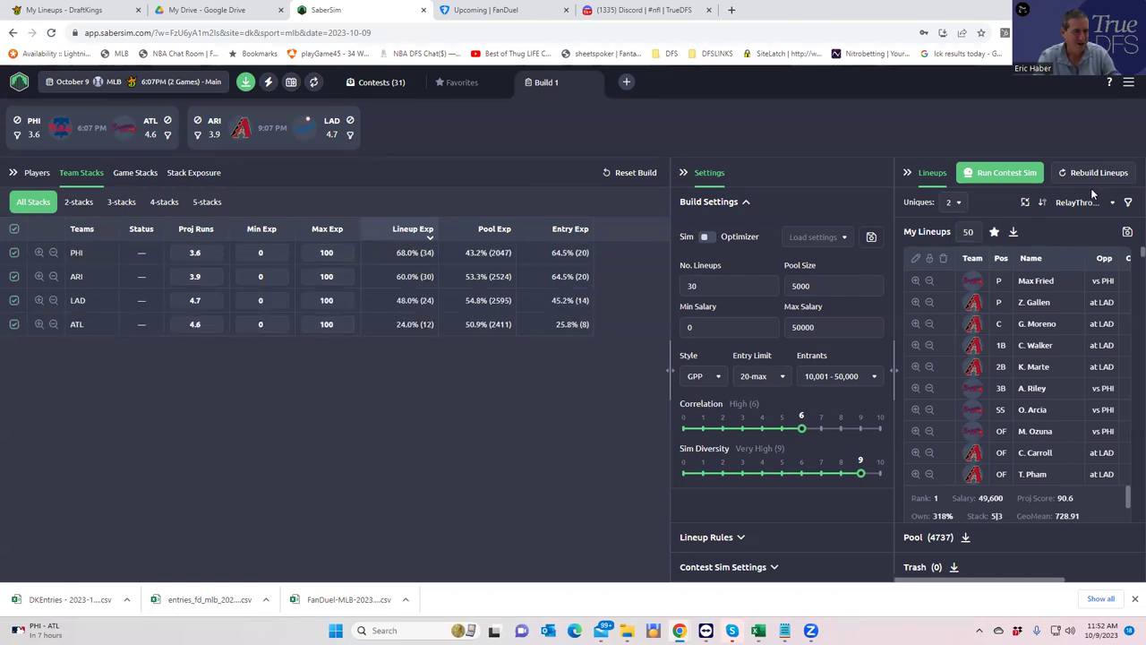
left_click(1086, 203)
left_click(1030, 309)
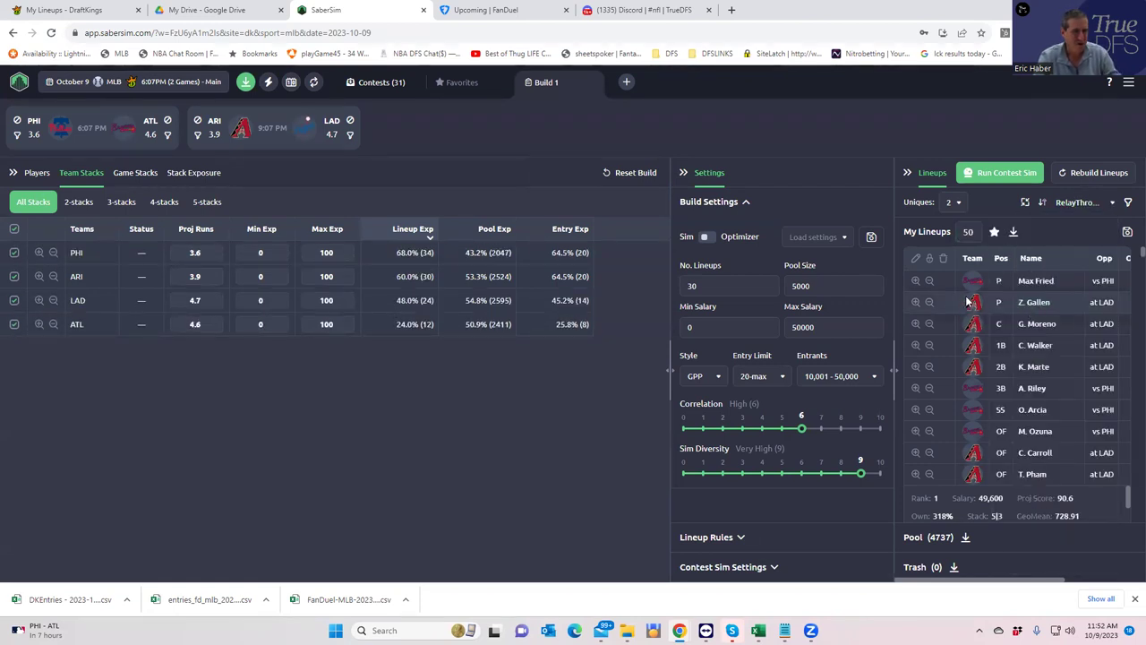
In the save-to-contests dialog, swap Perfect Game for the 30-entry Relay Throw contest and close it
left_click(1128, 233)
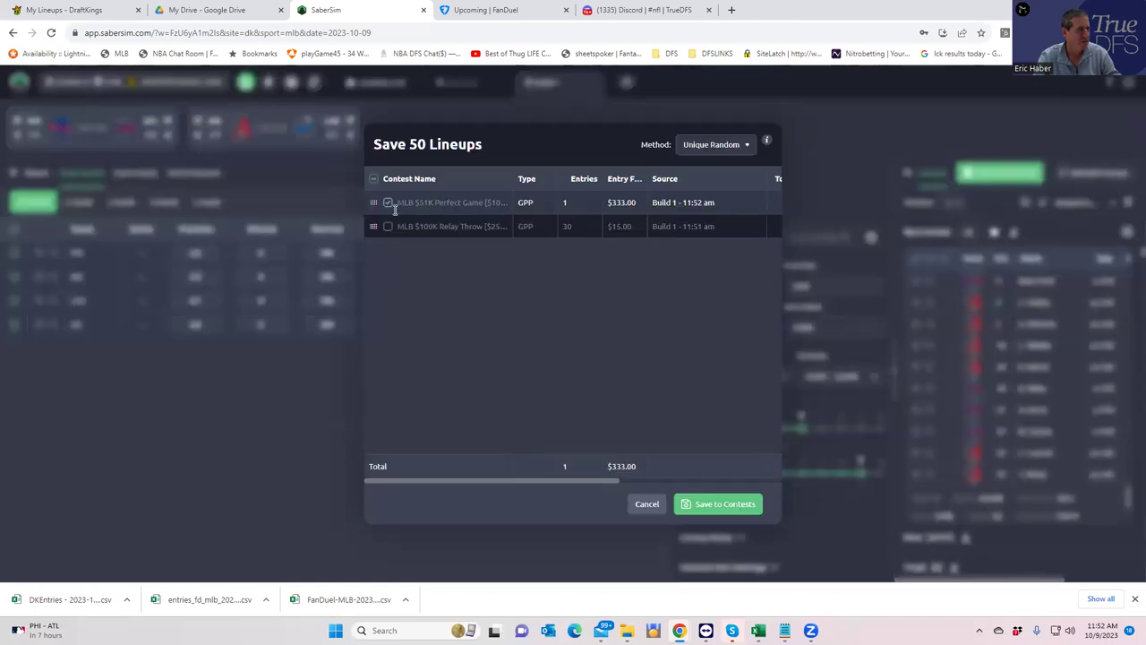
left_click(387, 203)
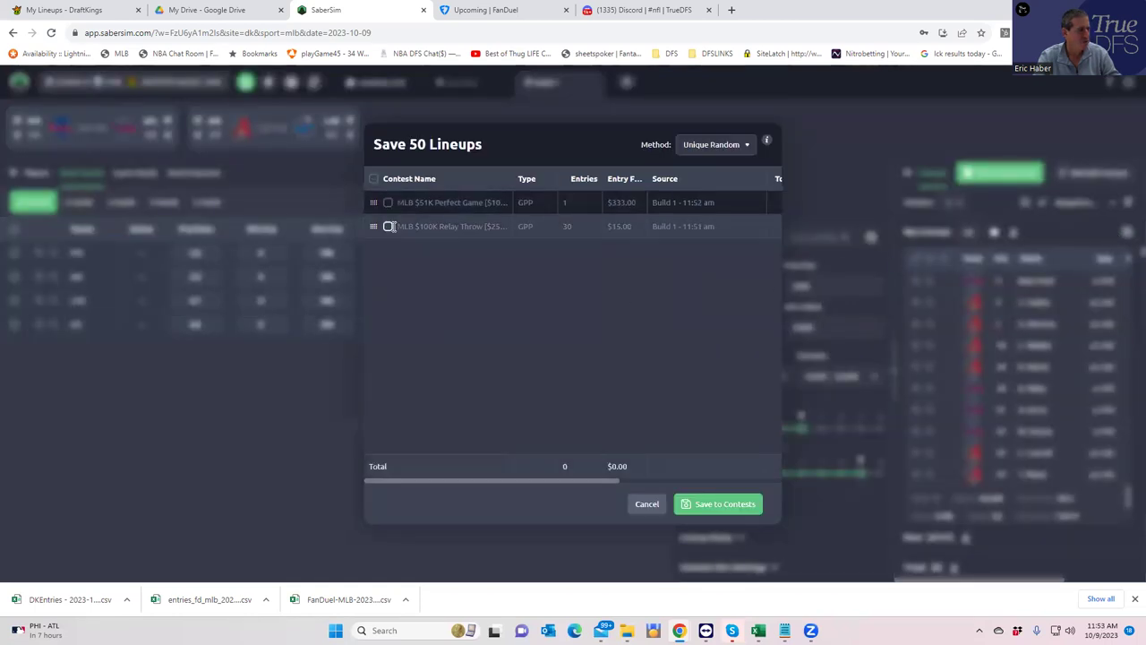
left_click(388, 227)
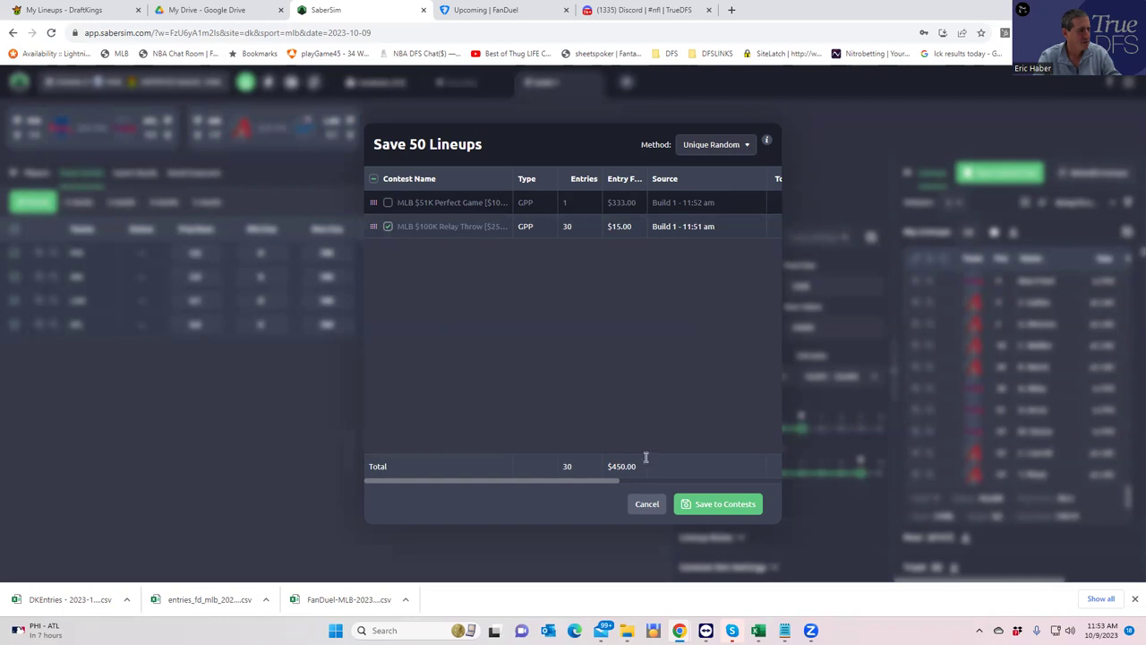
left_click(649, 504)
left_click(63, 9)
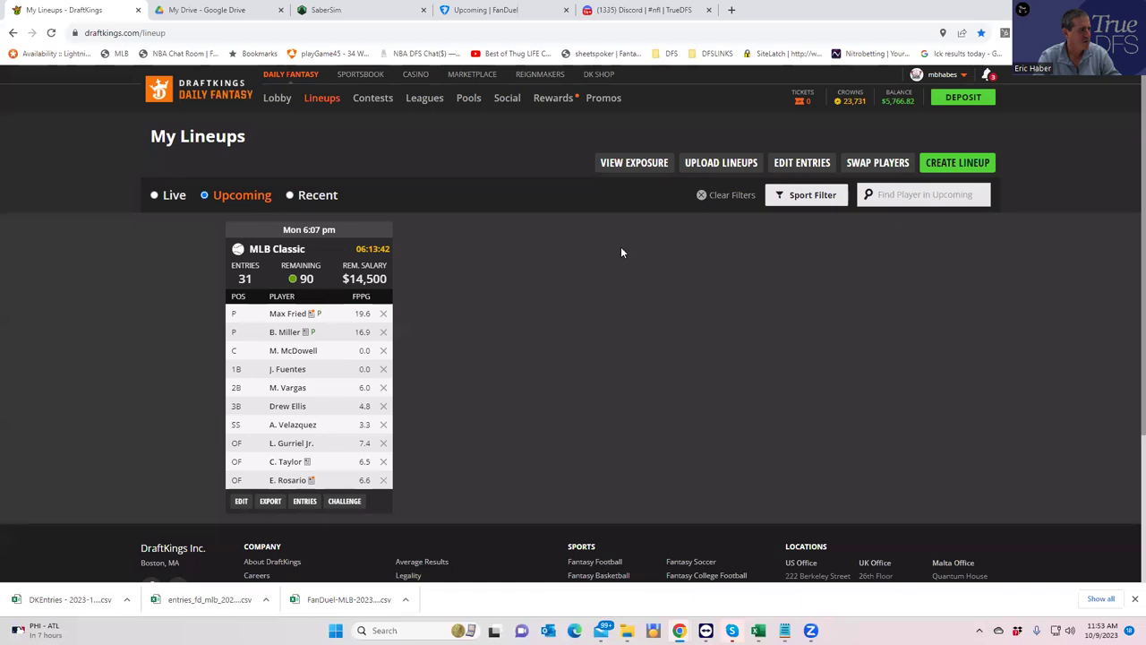
Open DraftKings' Edit Entries page, then download a fresh DraftKings MLB entries CSV from SaberSim
left_click(795, 167)
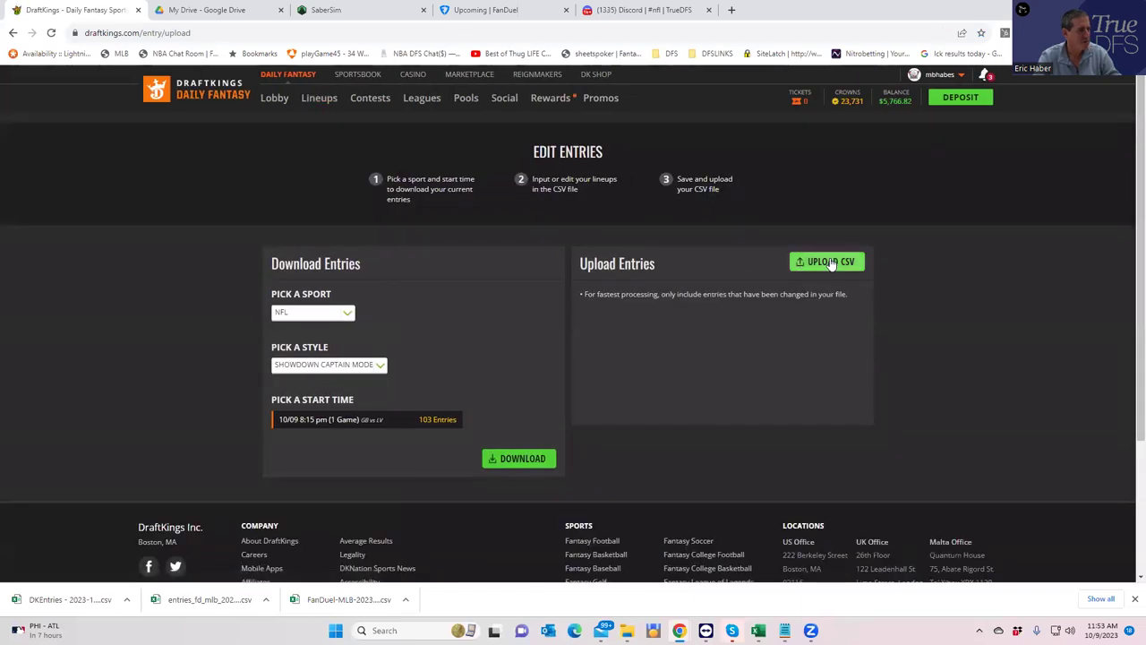
left_click(824, 262)
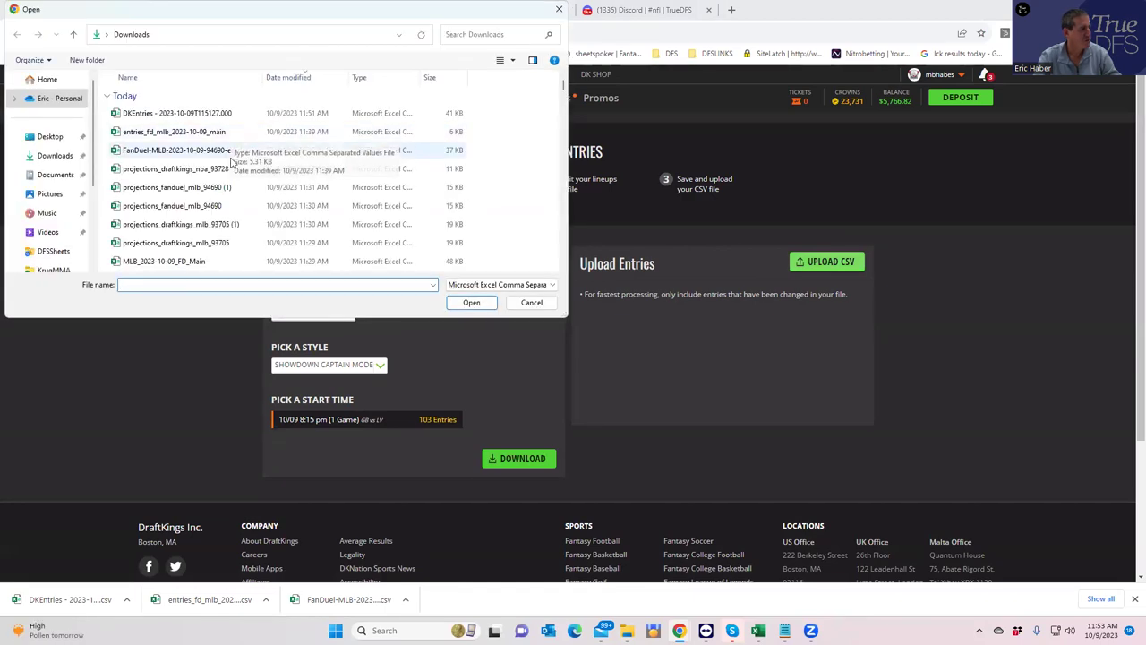
left_click(559, 9)
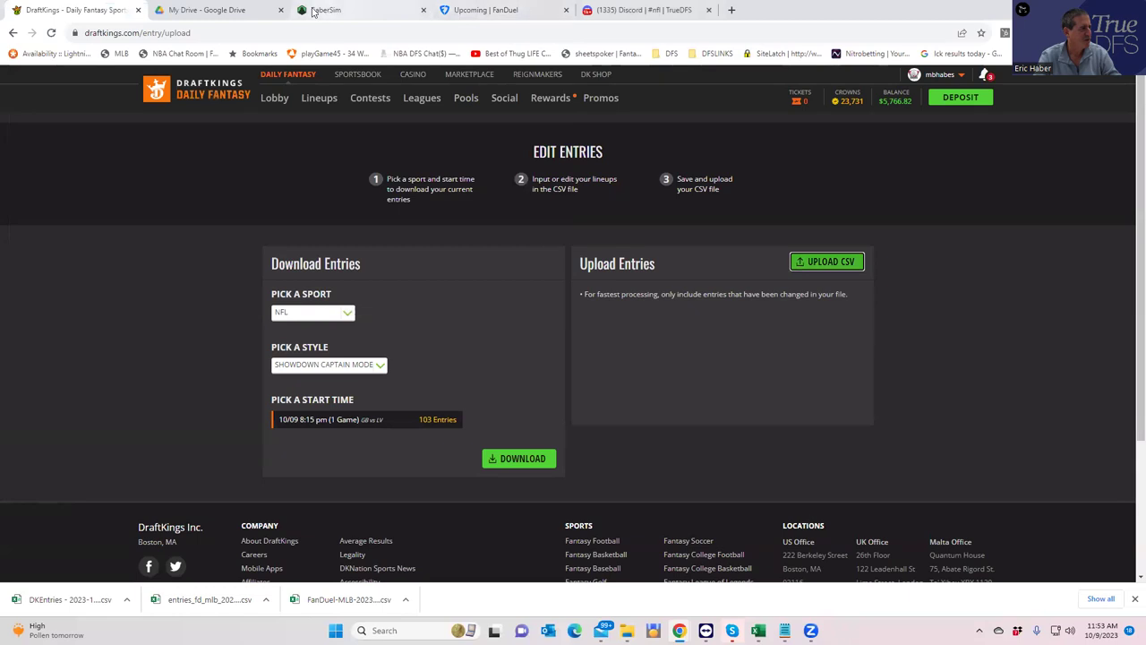
left_click(309, 11)
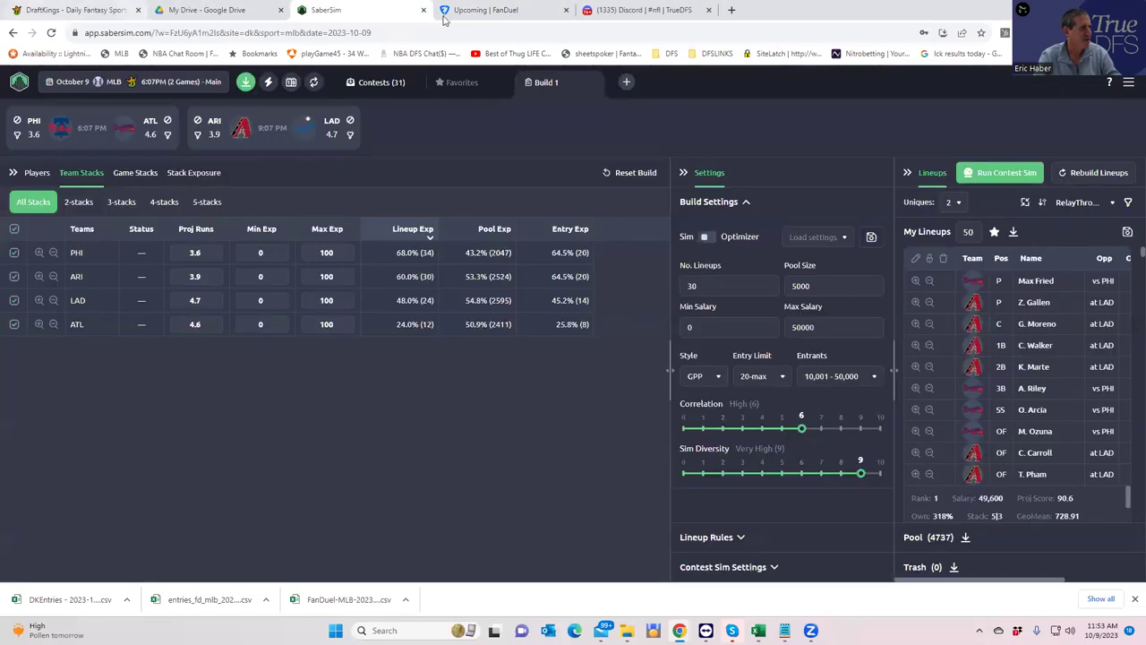
left_click(249, 87)
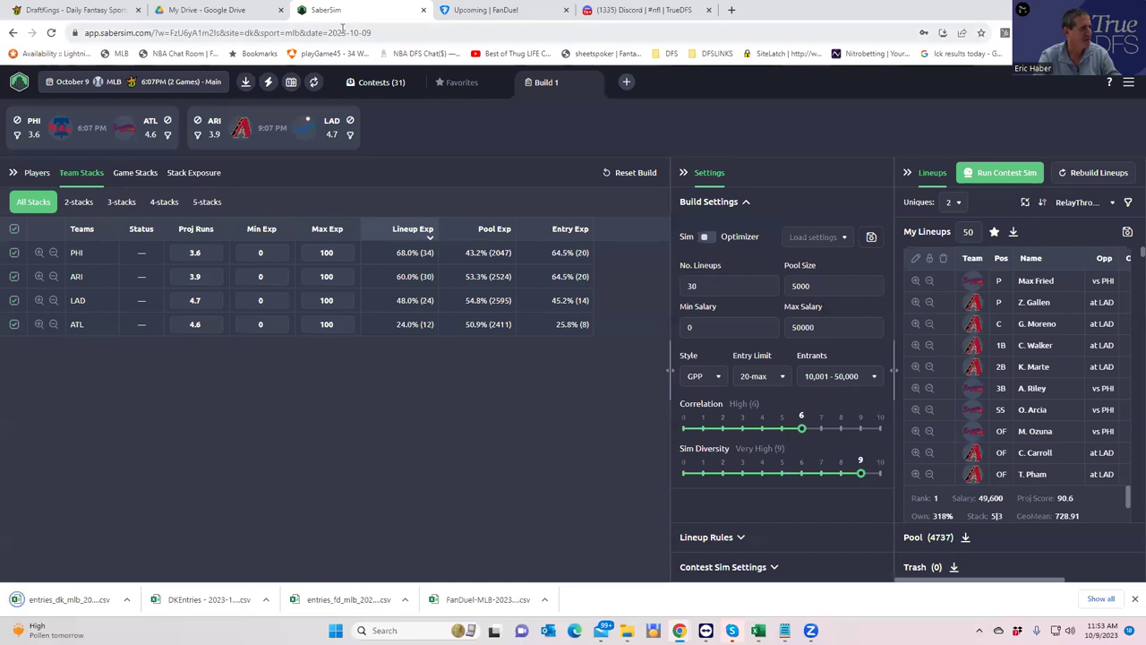
Upload entries_dk_mlb_2023-10-09_main to DraftKings and go to My Lineups
left_click(87, 10)
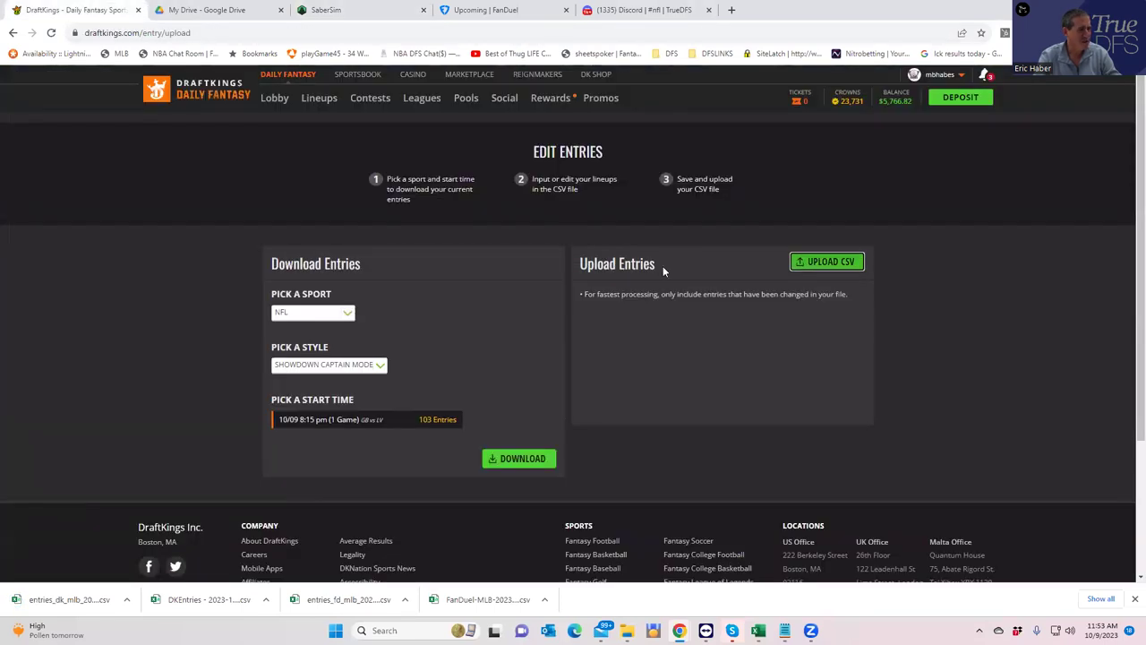
left_click(821, 262)
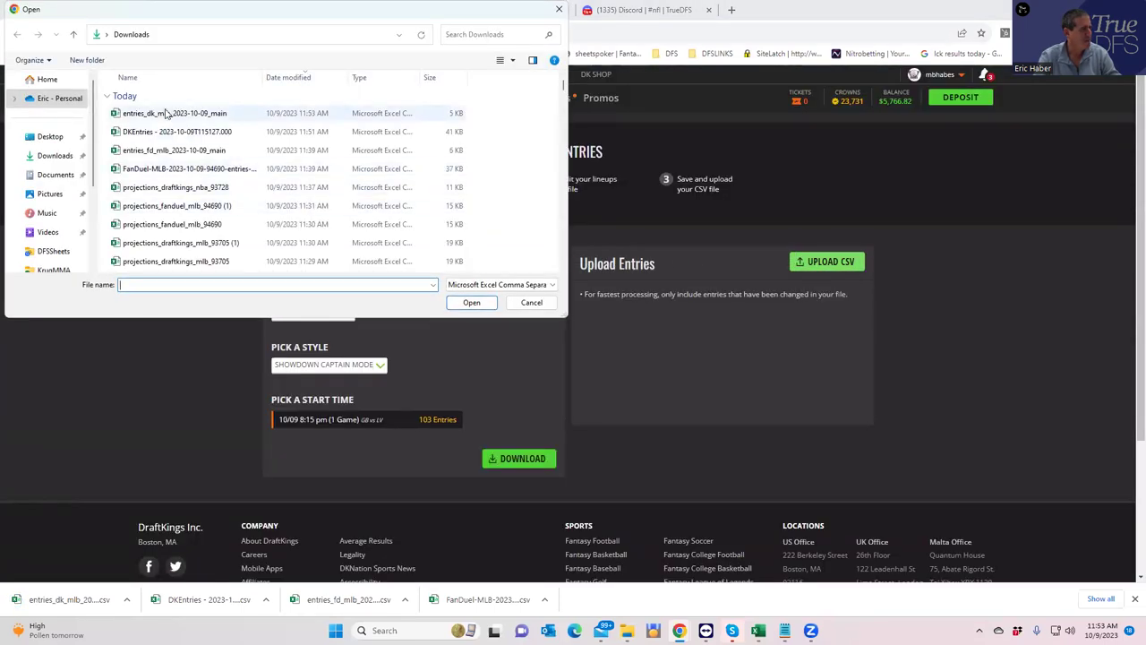
left_click(166, 112)
left_click(471, 302)
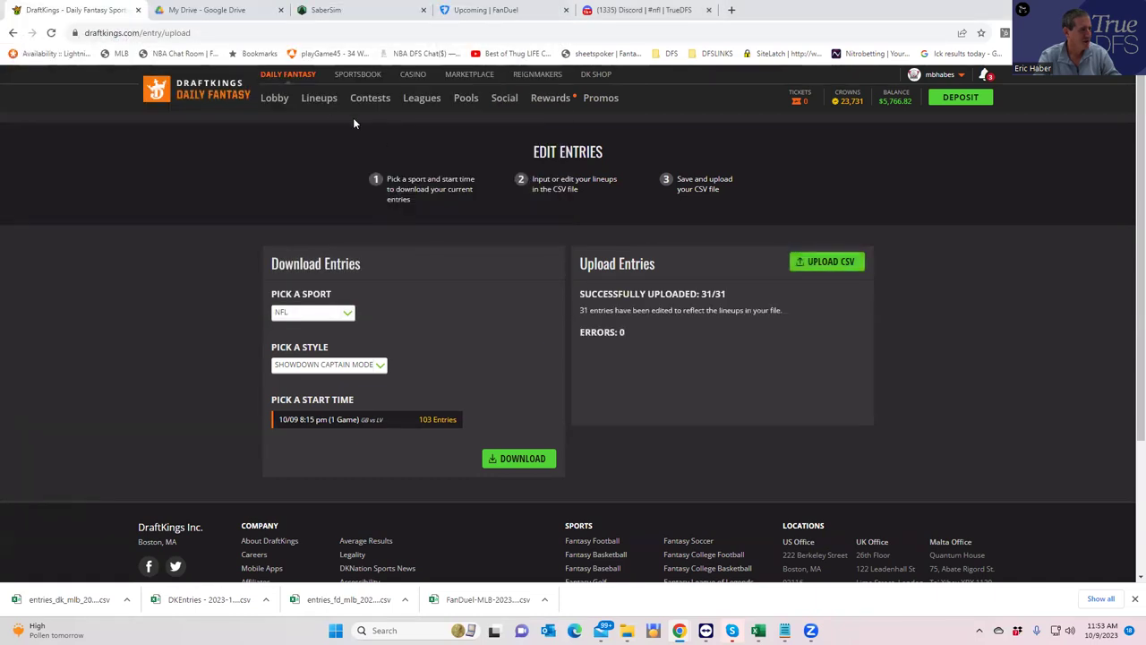
left_click(315, 99)
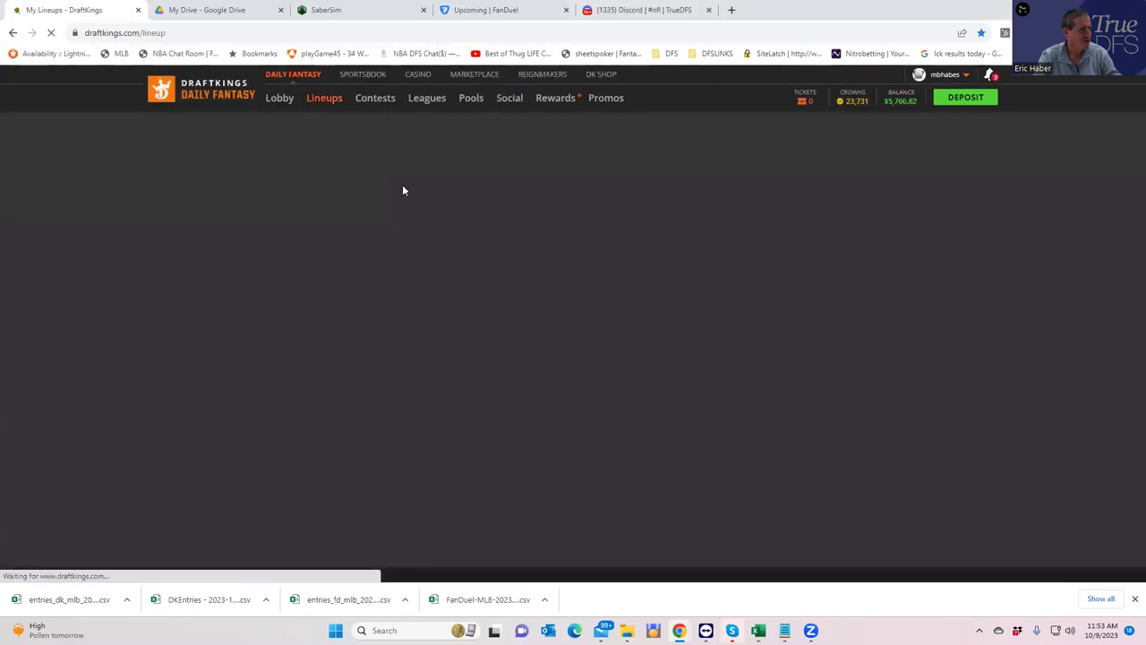